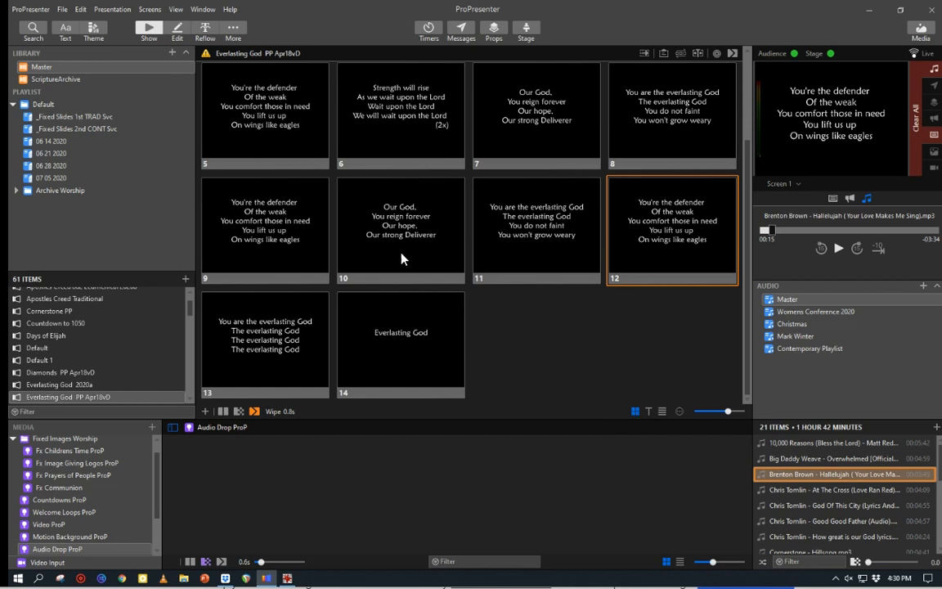
Step: Switch the song's slides to text display, compare it with the list display, and return to text display
click(650, 412)
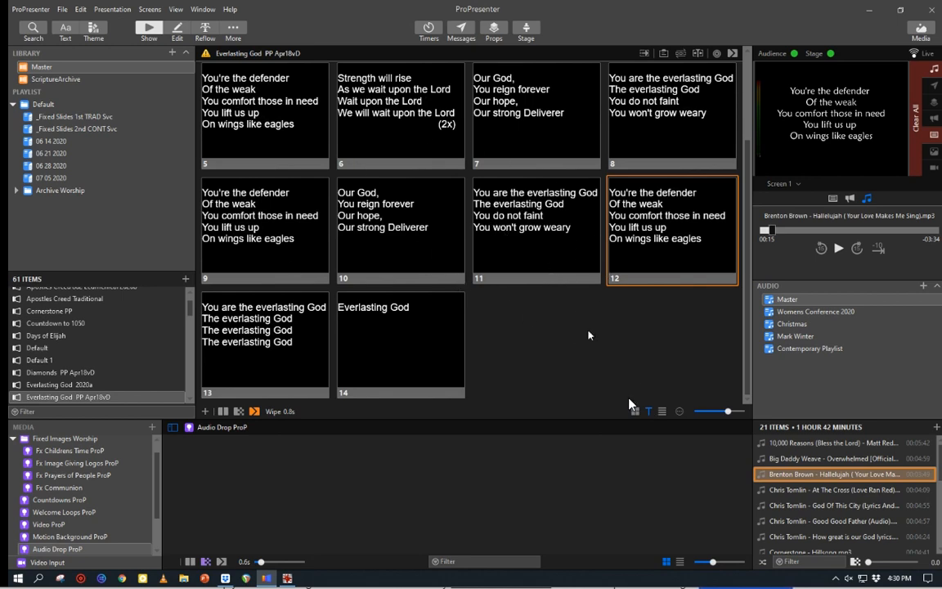
click(662, 412)
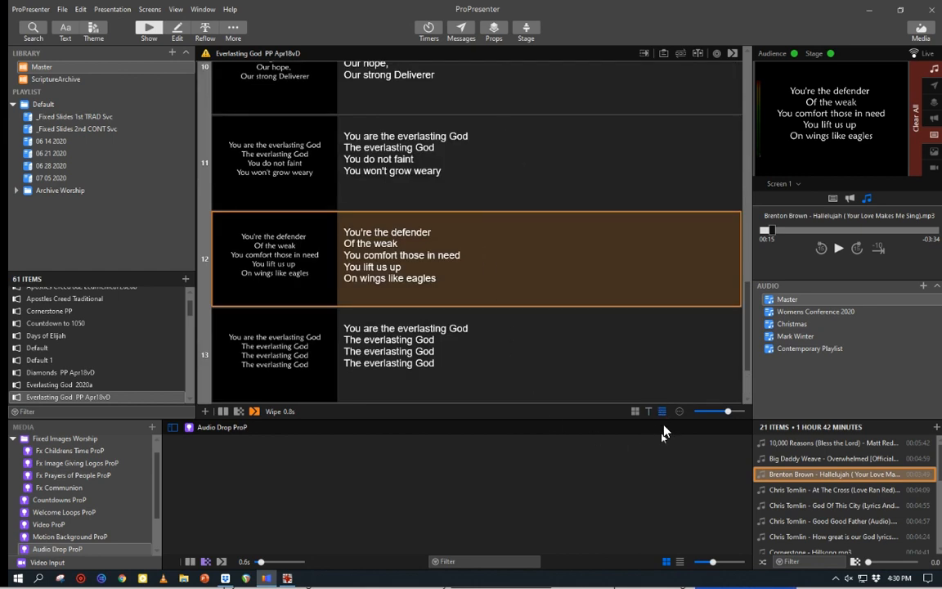
click(652, 413)
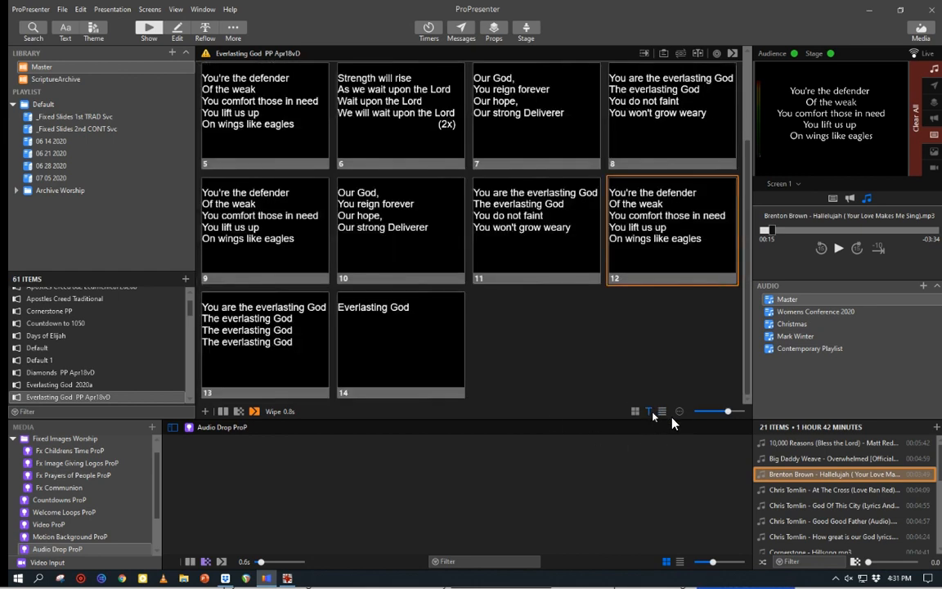
Step: Increase the font size of the text display to 23
click(679, 412)
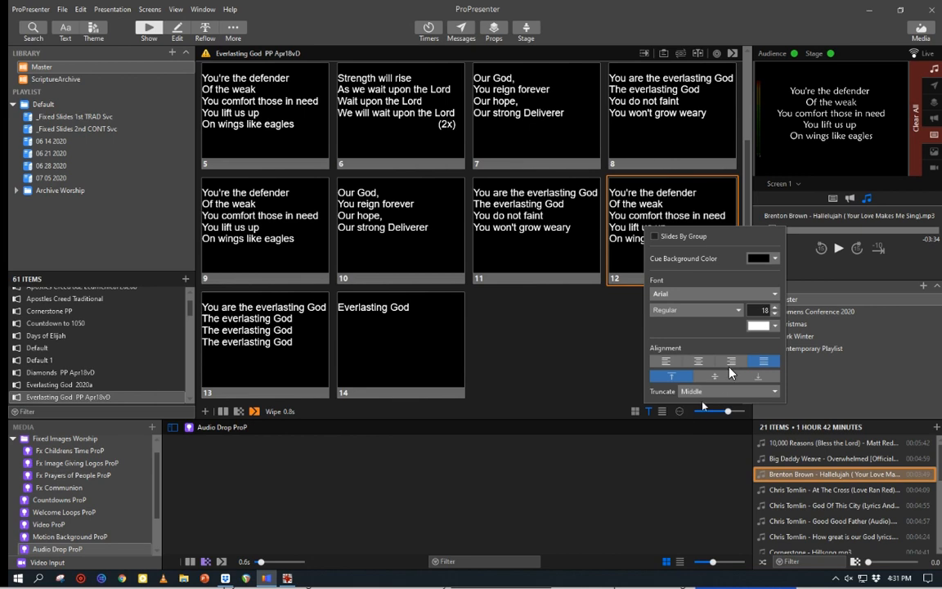
click(777, 311)
click(777, 310)
click(777, 310)
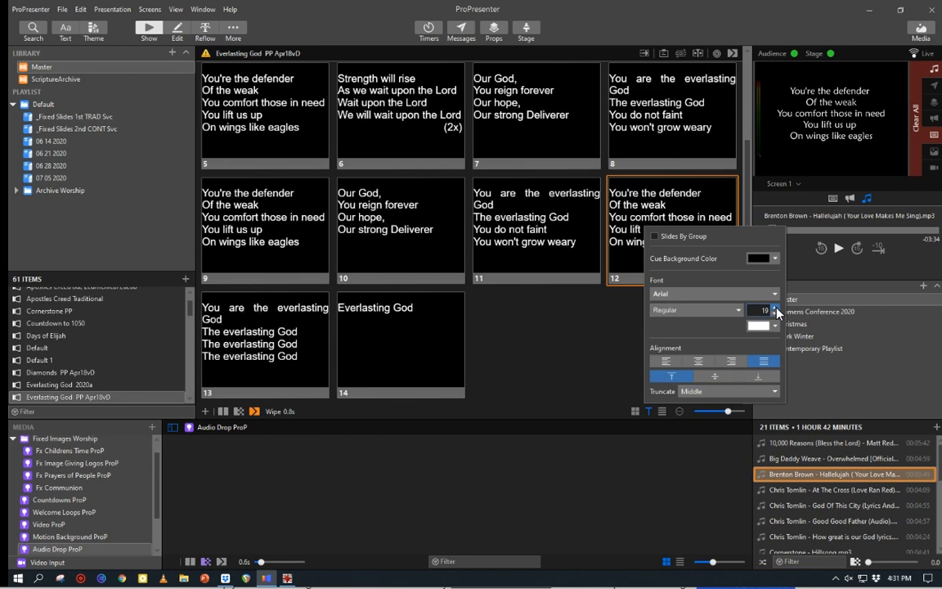
click(777, 310)
click(777, 311)
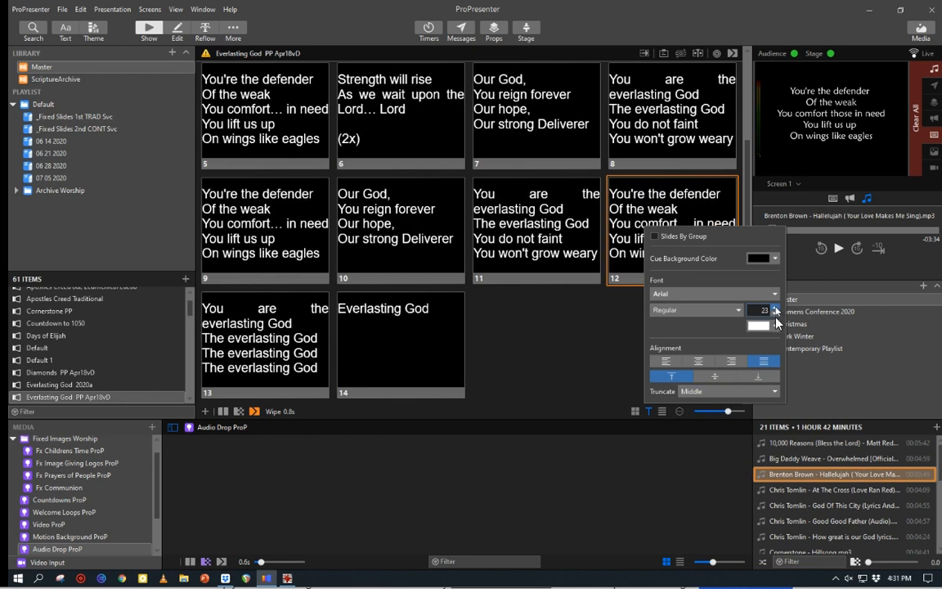
Step: Reduce the text display's font size below 18, raise it to 22, and close the display options
click(776, 315)
click(775, 315)
click(775, 315)
click(775, 314)
click(775, 315)
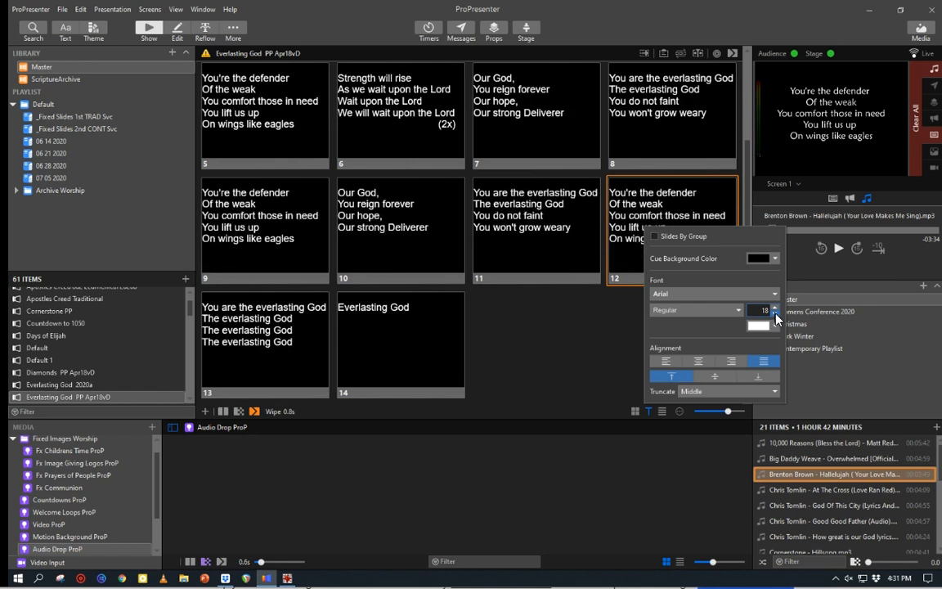
click(775, 315)
click(775, 308)
click(776, 308)
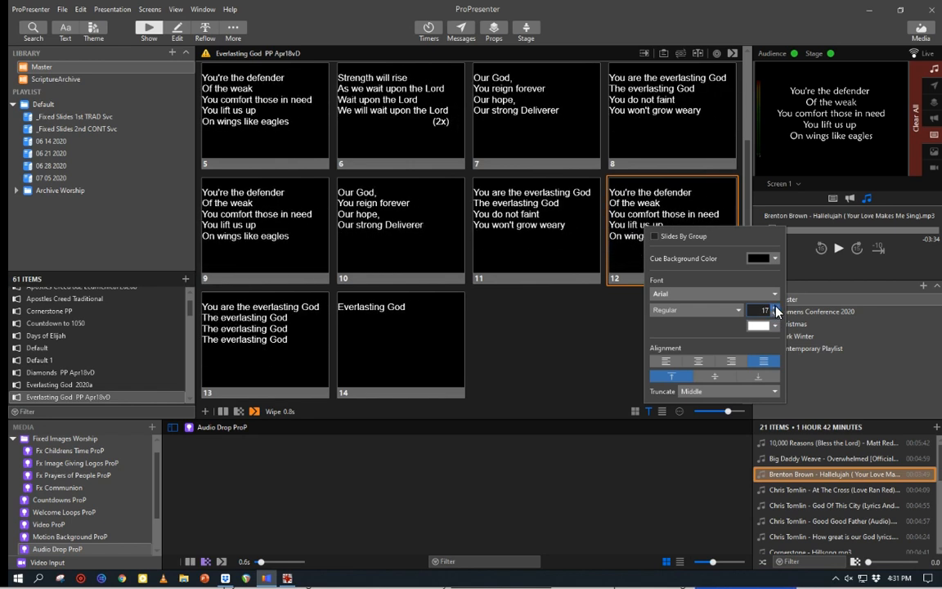
click(775, 308)
click(775, 309)
click(775, 308)
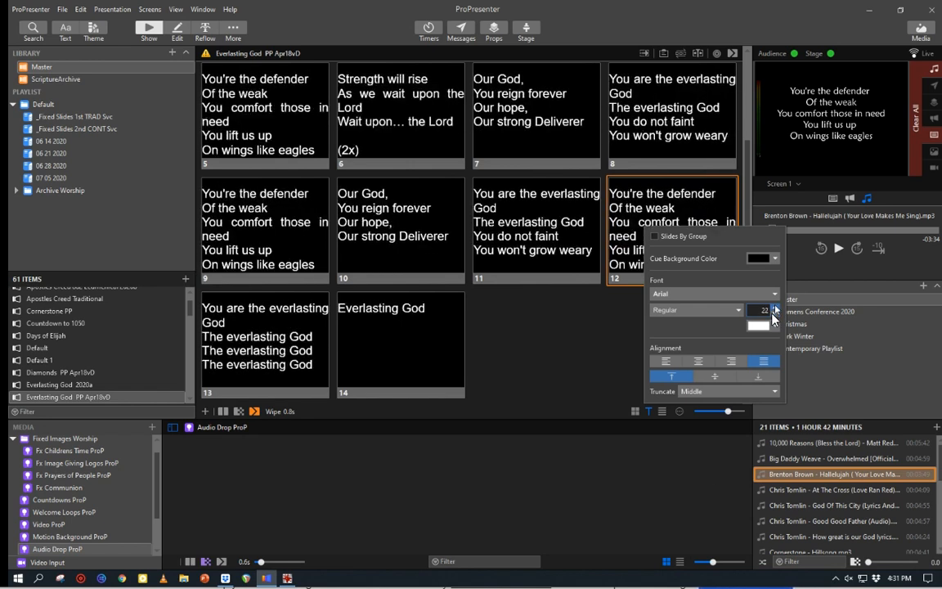
click(688, 442)
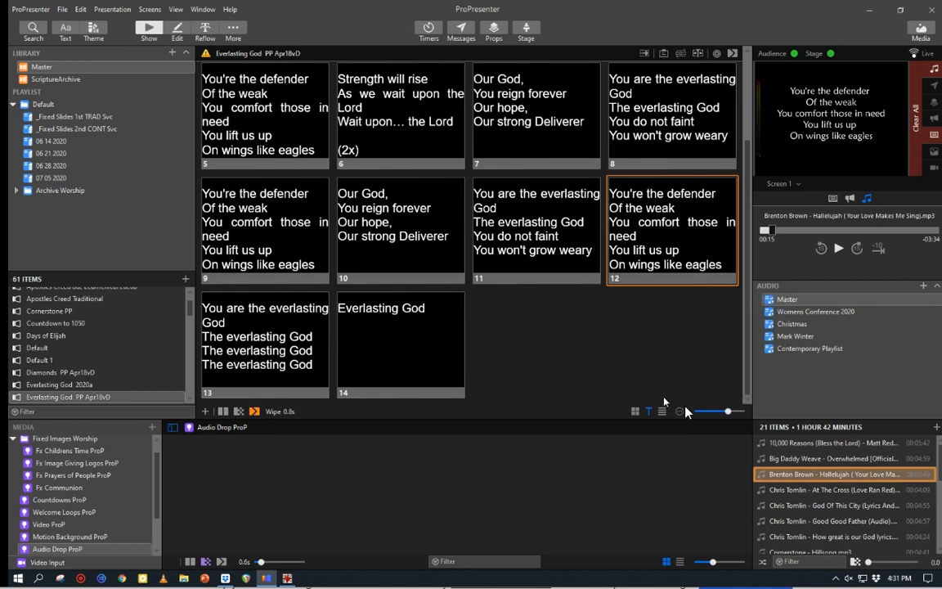
Step: Compare the display options offered for the thumbnail view with those for the text view, ending in the text view
mouse_move(729, 414)
mouse_down()
mouse_move(714, 415)
mouse_move(729, 415)
mouse_up()
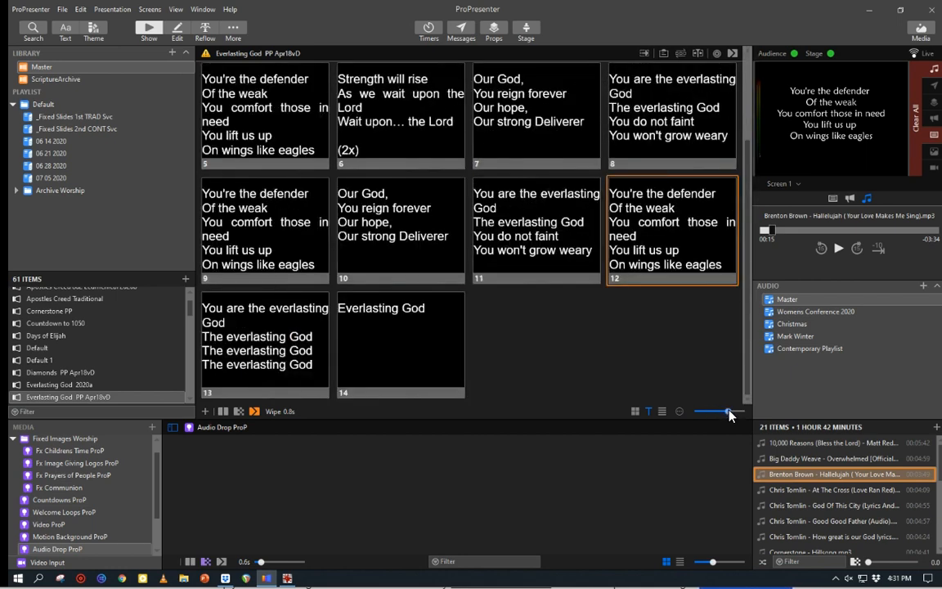
click(636, 414)
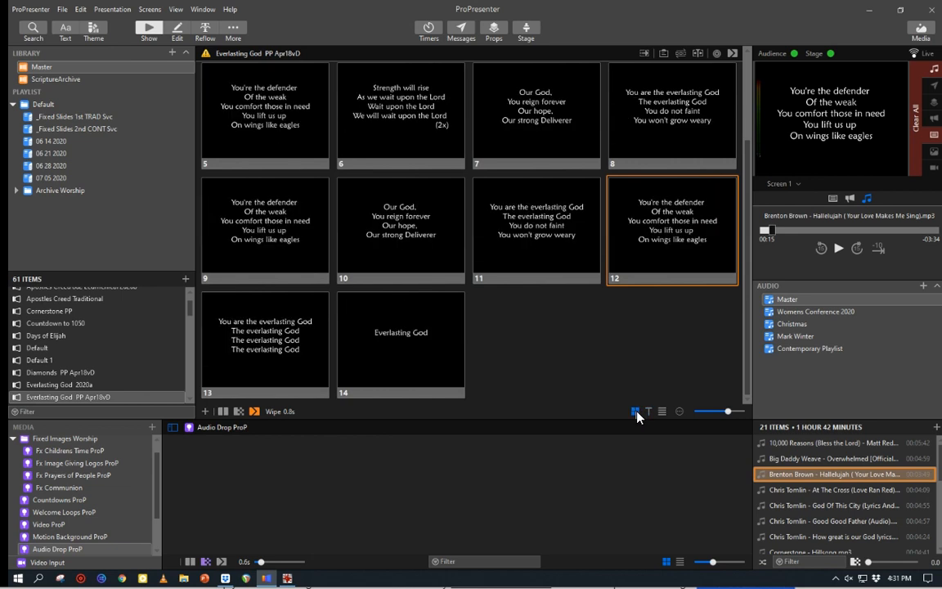
click(681, 413)
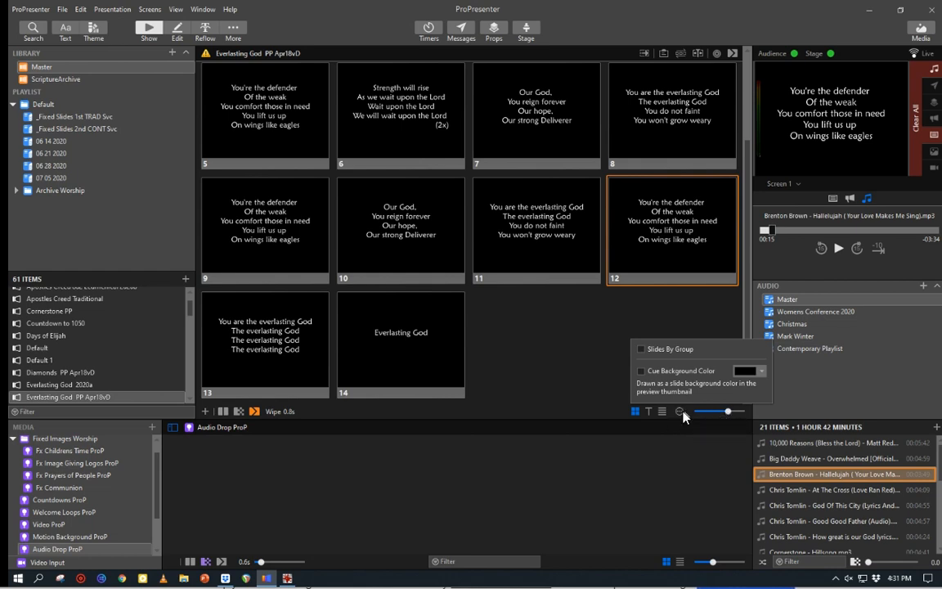
click(650, 411)
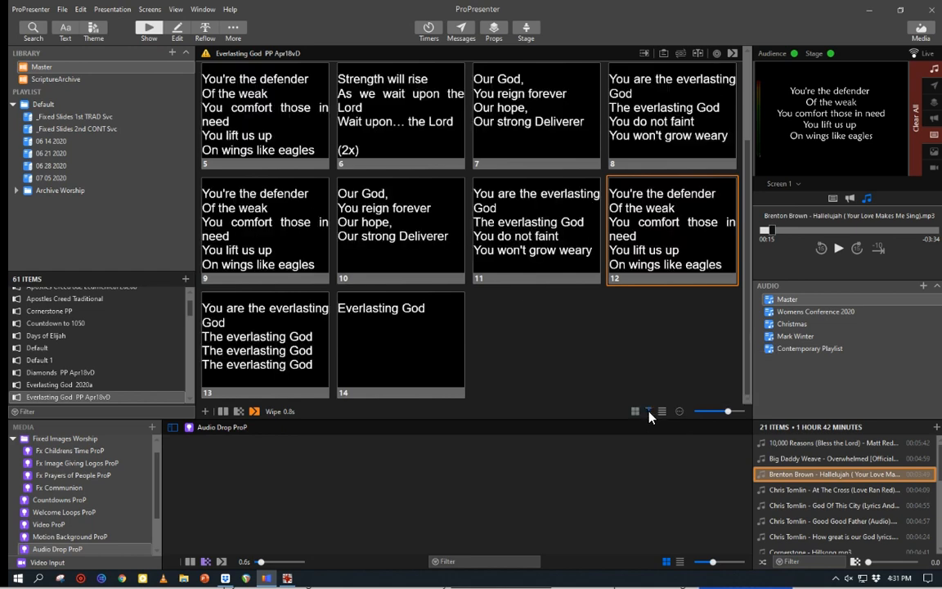
click(680, 413)
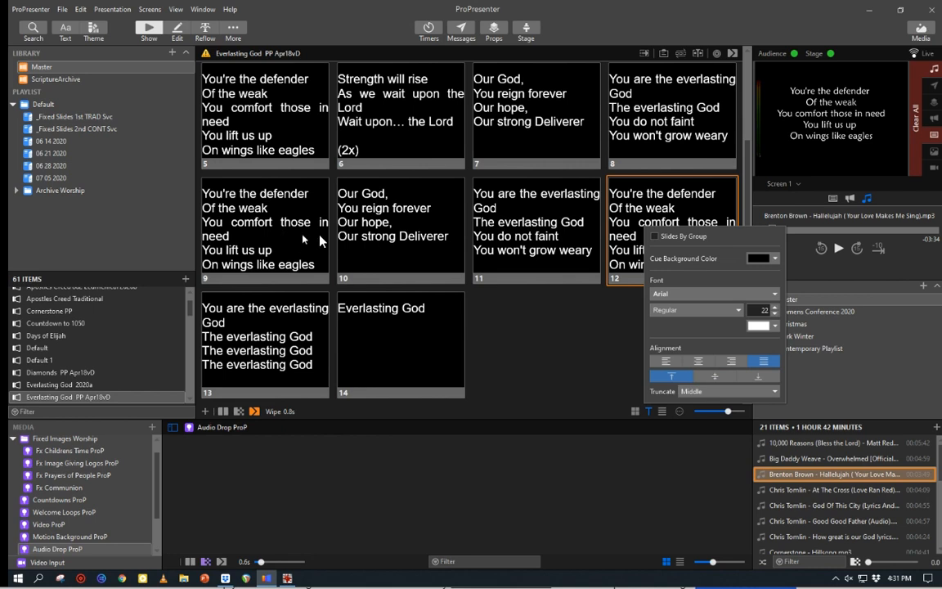
click(597, 389)
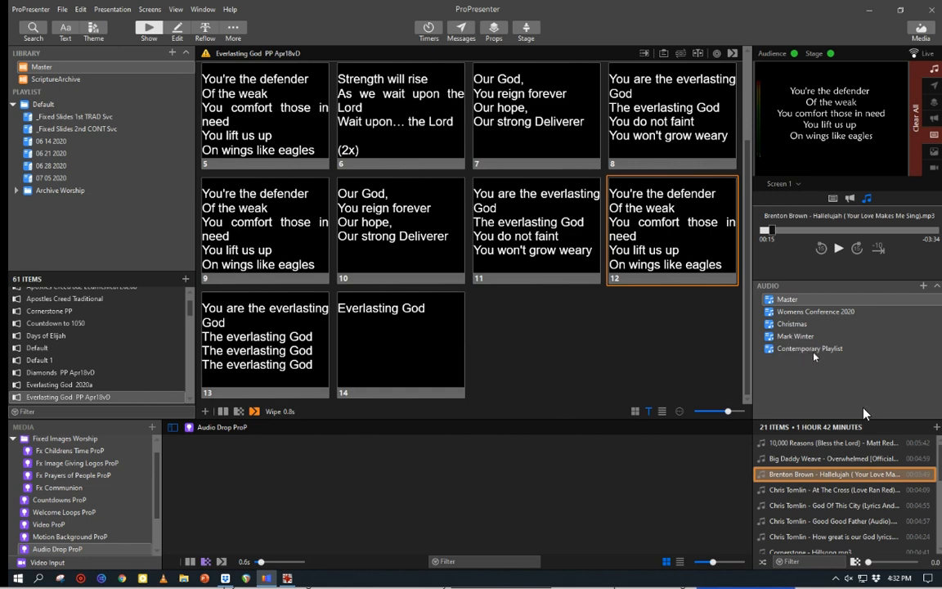
Step: View the contents of the Womens Conference 2020 audio playlist and one other, and return to the Master audio playlist
click(796, 316)
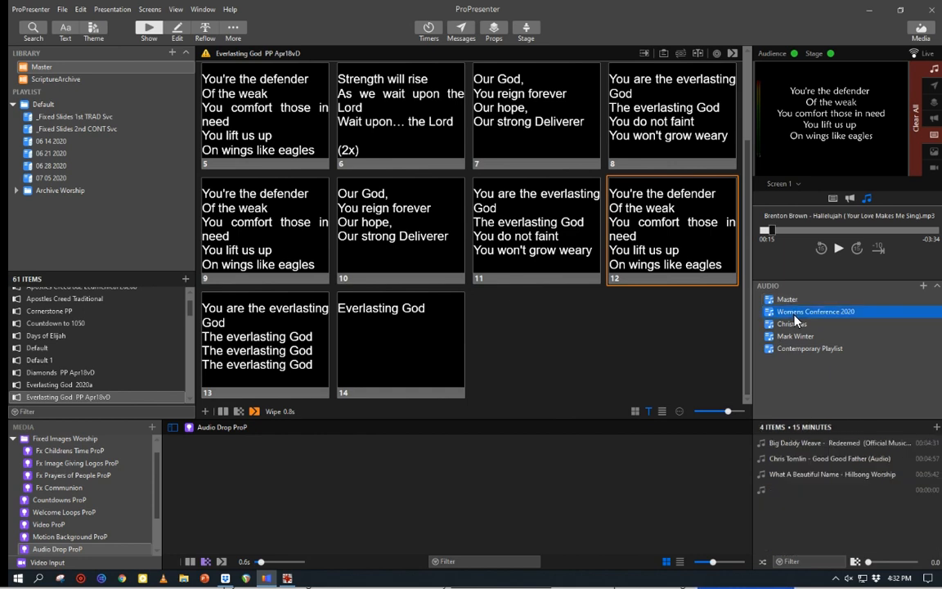
click(792, 336)
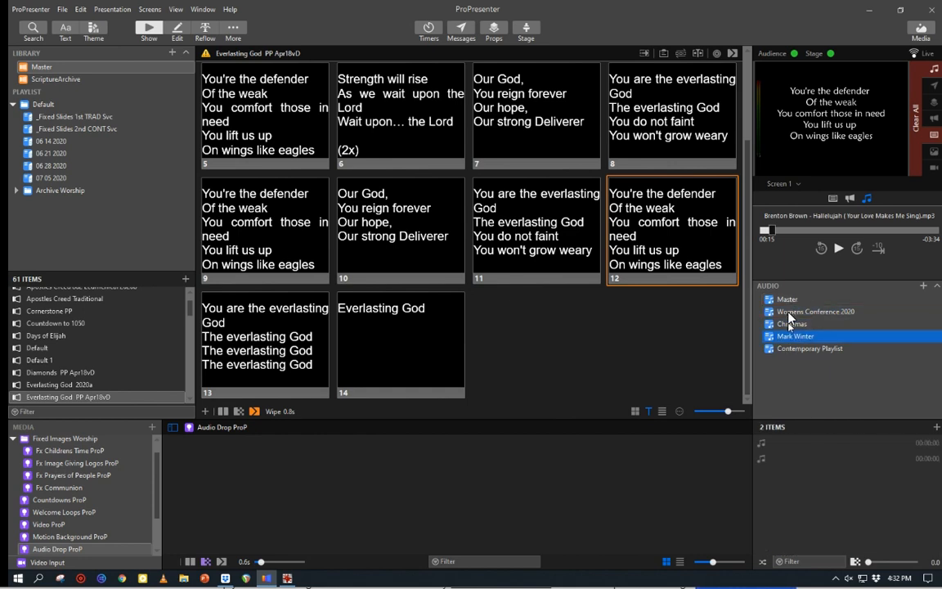
click(787, 301)
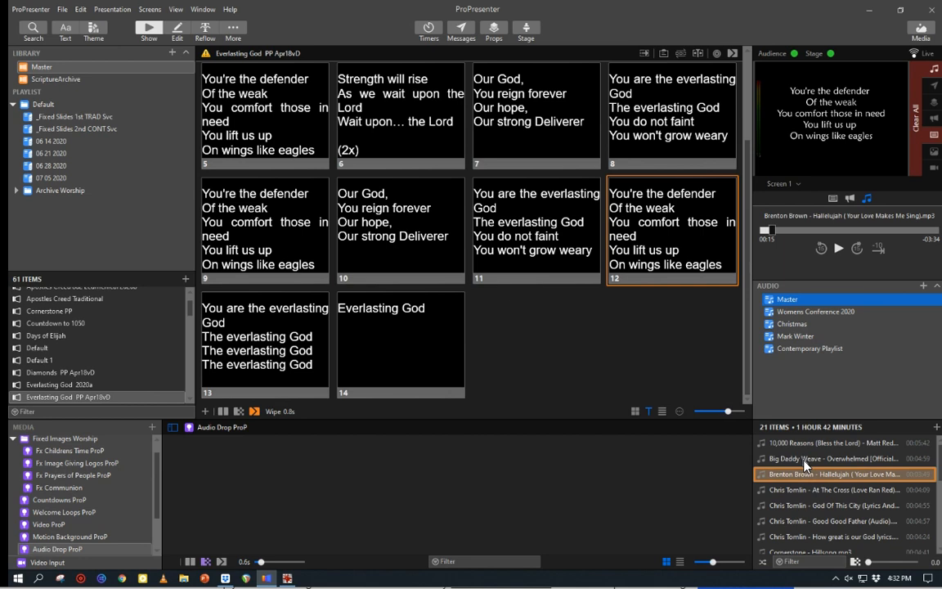
Step: Move "Big Daddy Weave - Overwhelmed" from Master into the Christmas audio playlist, and try to move it back to Master
click(806, 464)
drag(806, 464, 802, 325)
click(802, 324)
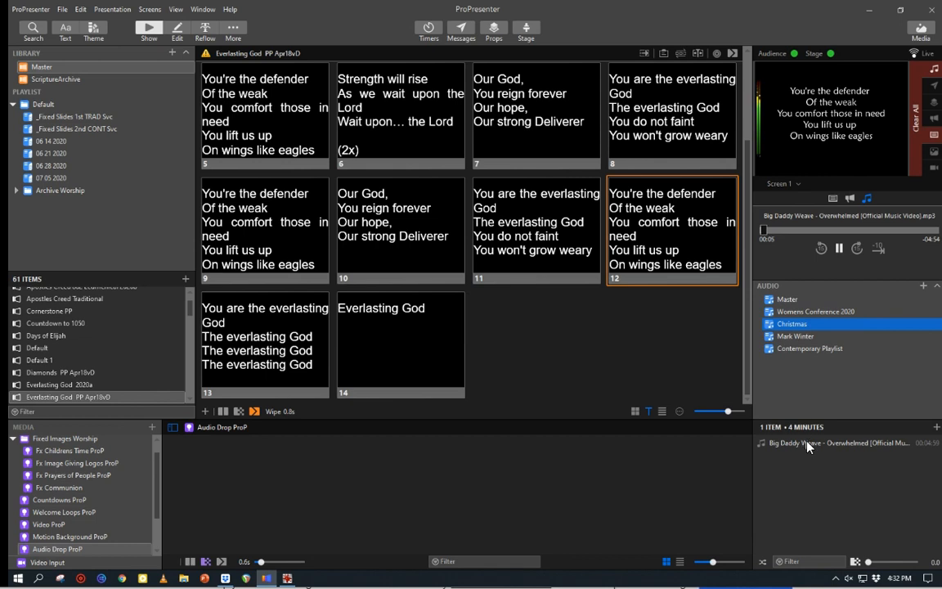
drag(806, 446, 805, 301)
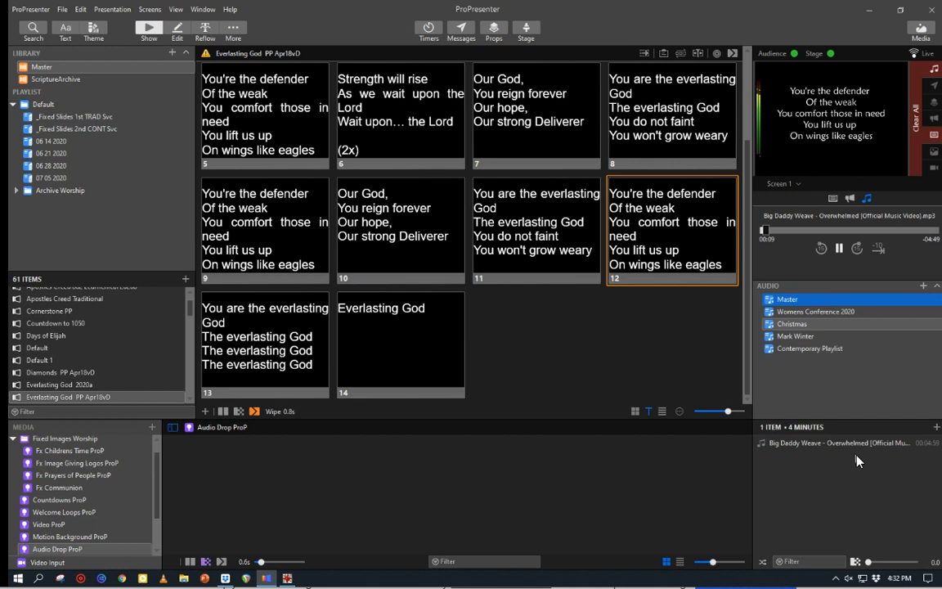
click(798, 301)
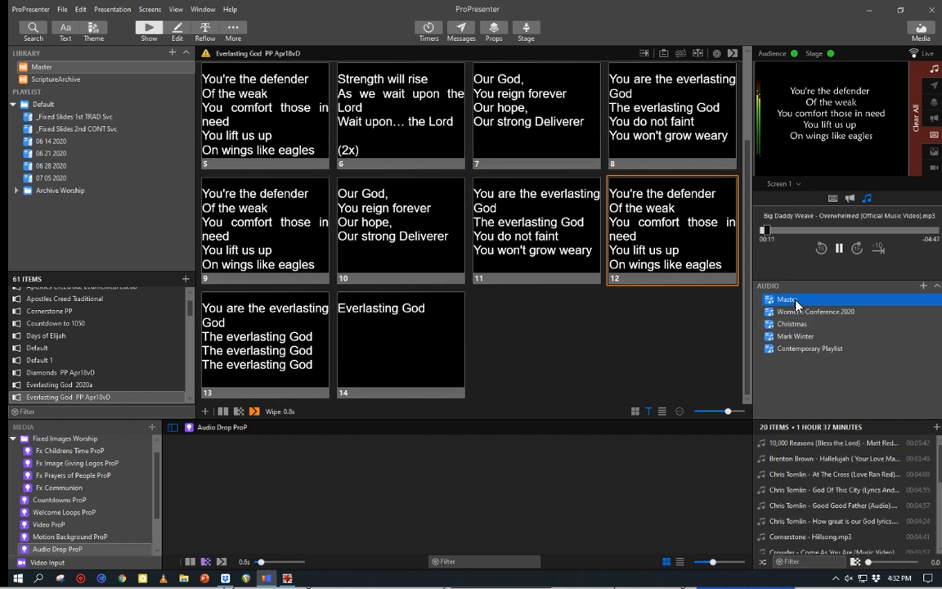
Step: Play "Chris Tomlin - God Of This City" from the Master audio playlist and pause it
click(825, 492)
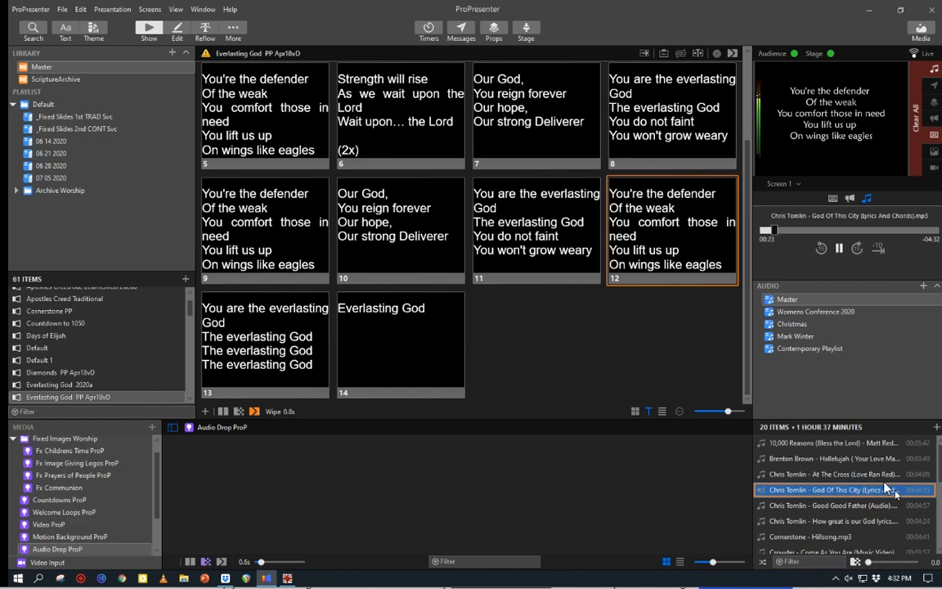
click(840, 250)
Step: Set the font size of the text display to 19 and close the display options
click(678, 413)
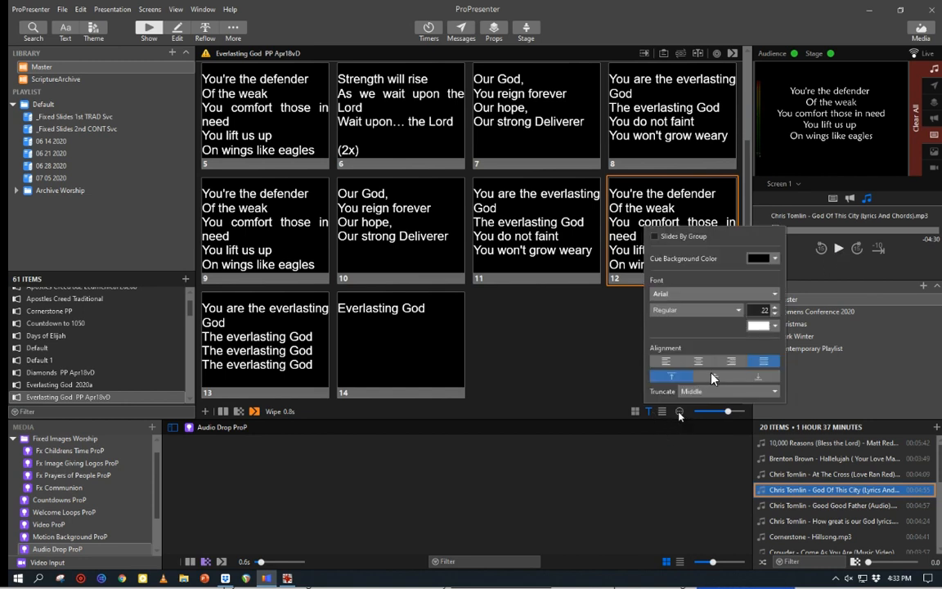
click(774, 309)
click(775, 310)
click(775, 309)
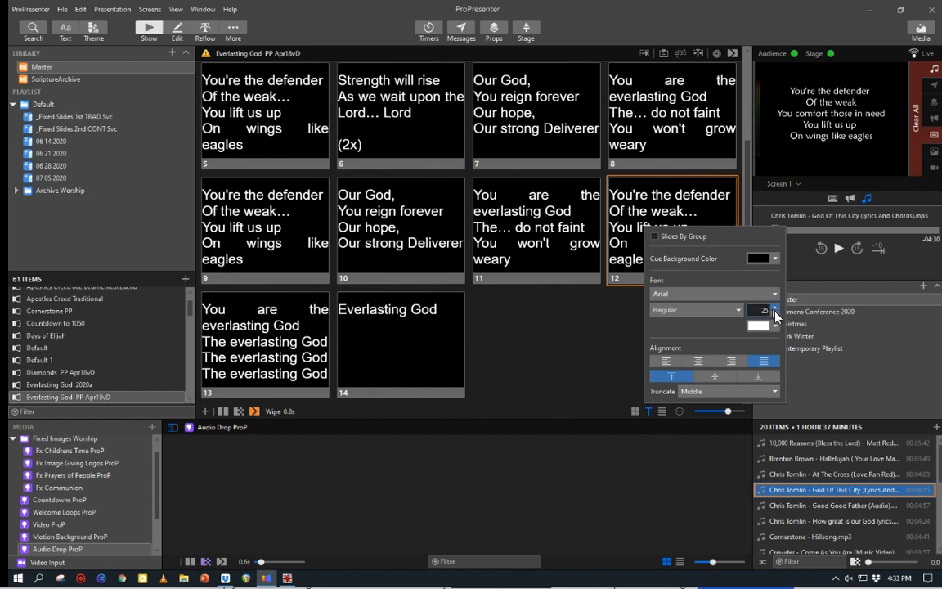
click(775, 314)
click(774, 314)
click(774, 314)
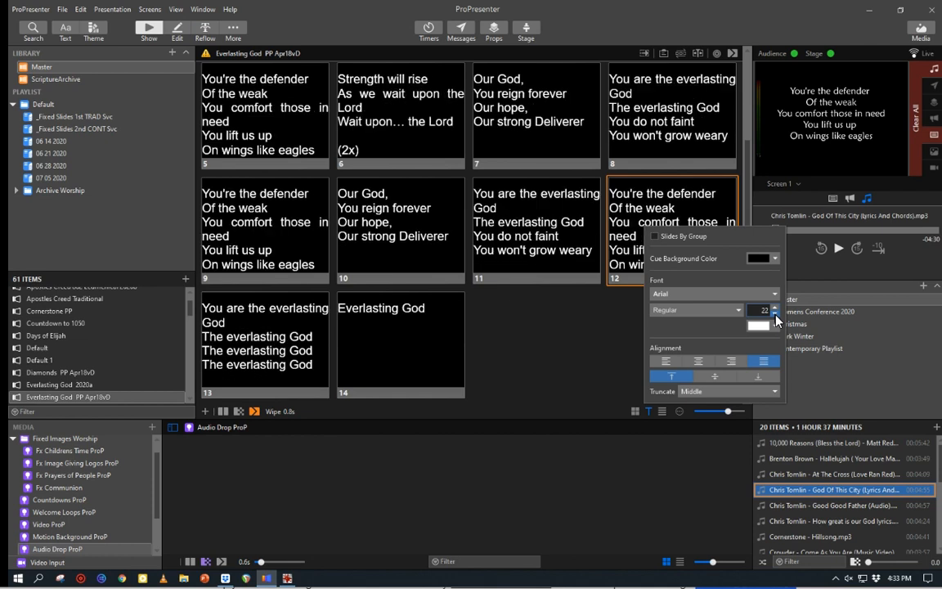
click(775, 314)
click(774, 314)
click(586, 371)
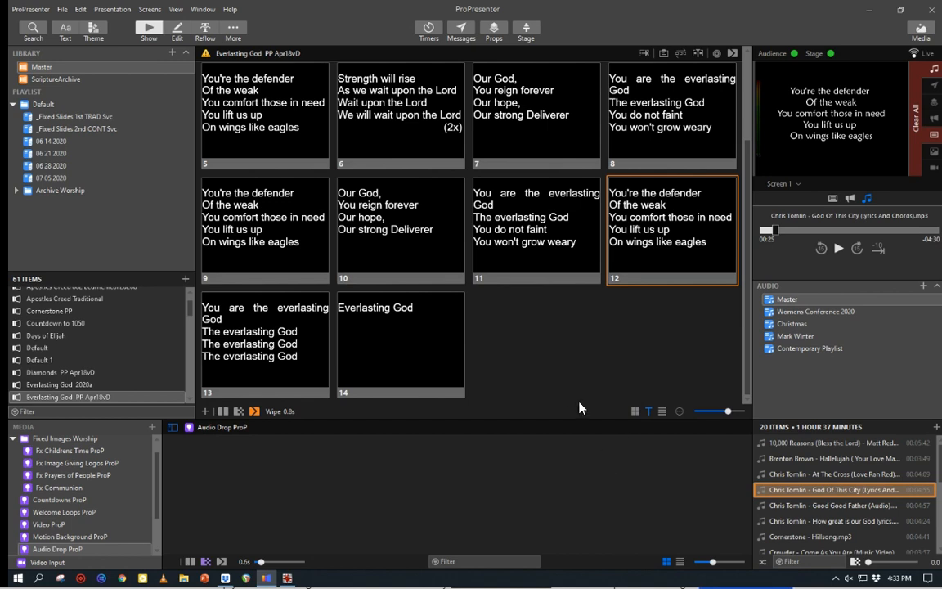
Step: Browse the presentations in the ScriptureArchive and Master libraries and in the 07 05 2020 playlist
click(49, 71)
click(53, 79)
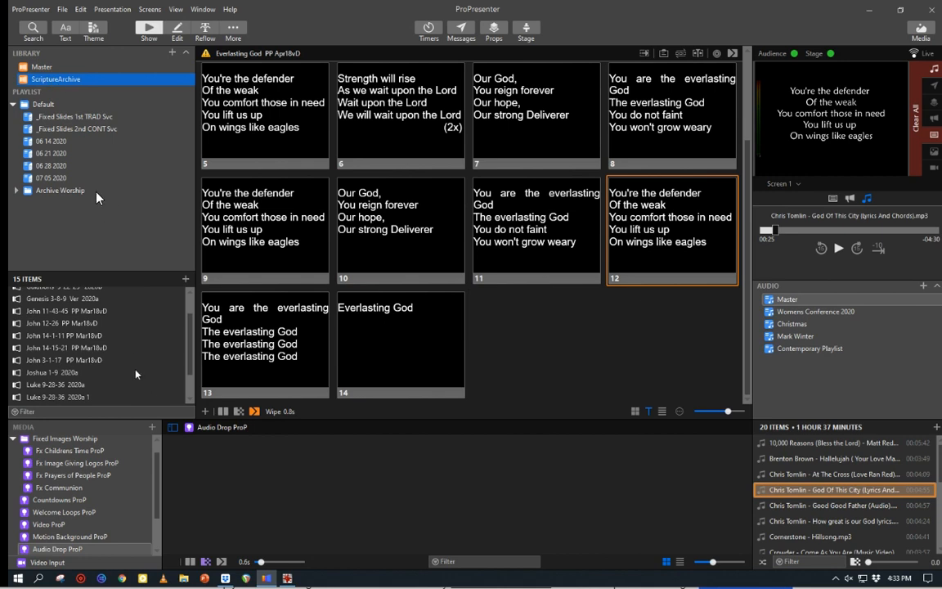
click(47, 69)
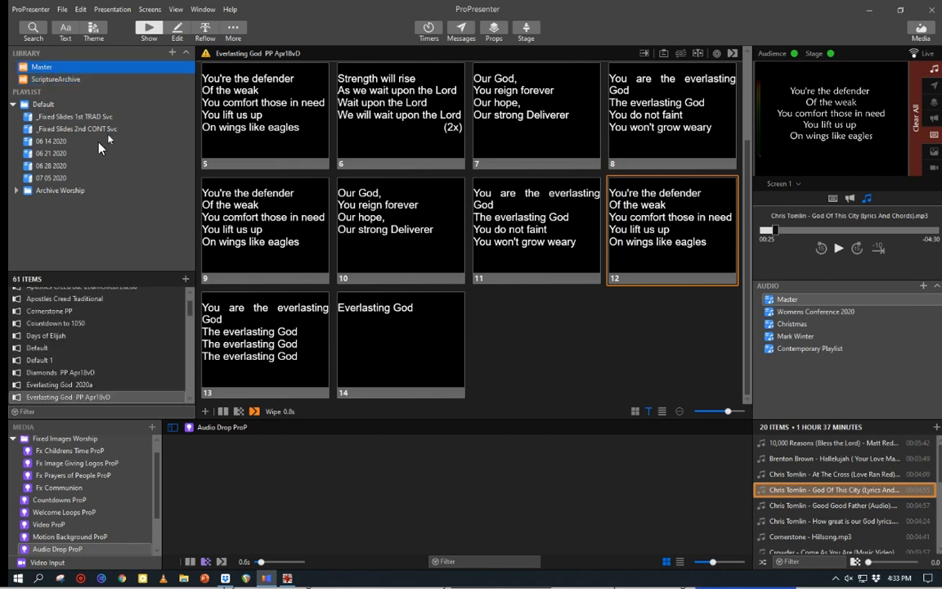
click(51, 178)
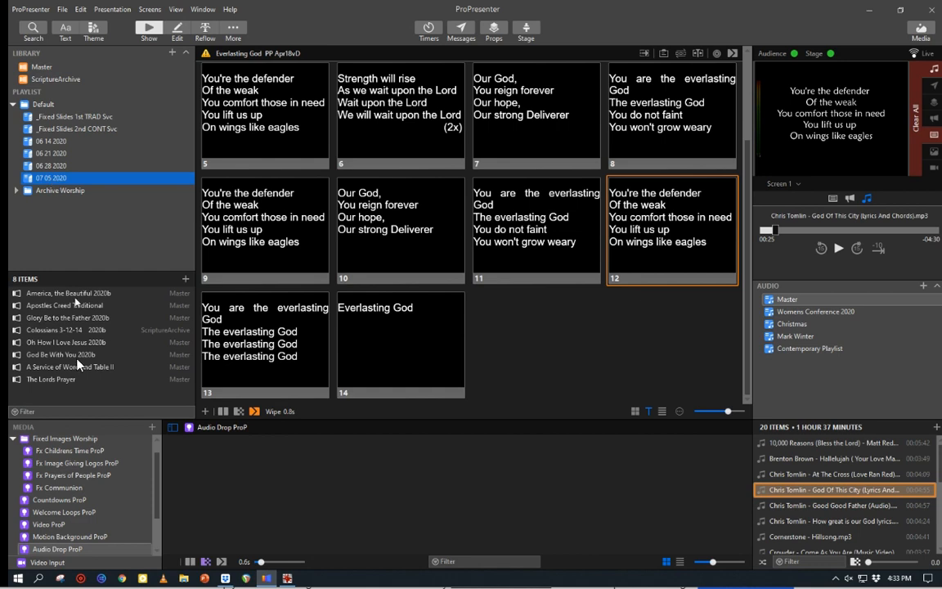
click(39, 67)
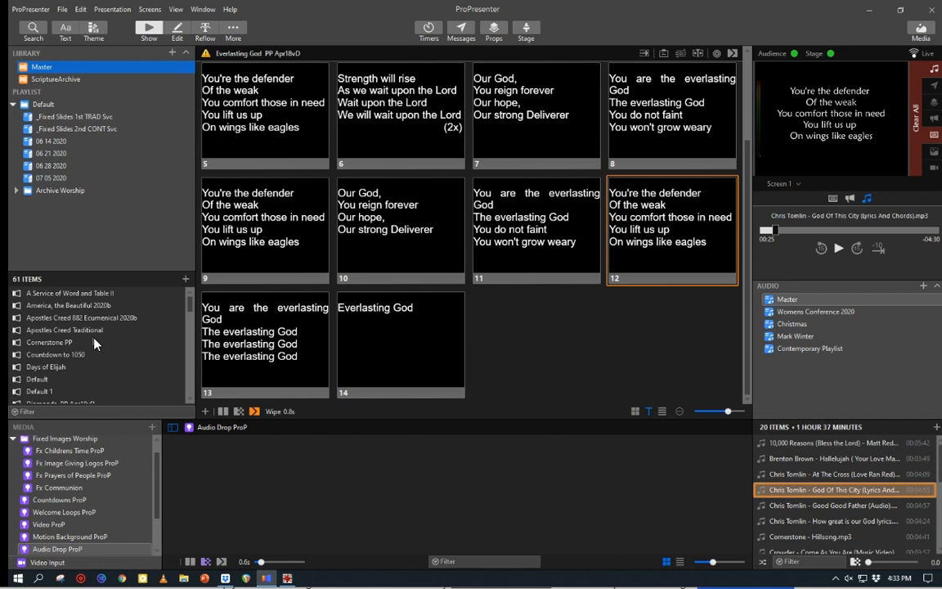
Step: Compare the contents of the _Fixed Slides 1st TRAD Svc and _Fixed Slides 2nd CONT Svc playlists
click(73, 117)
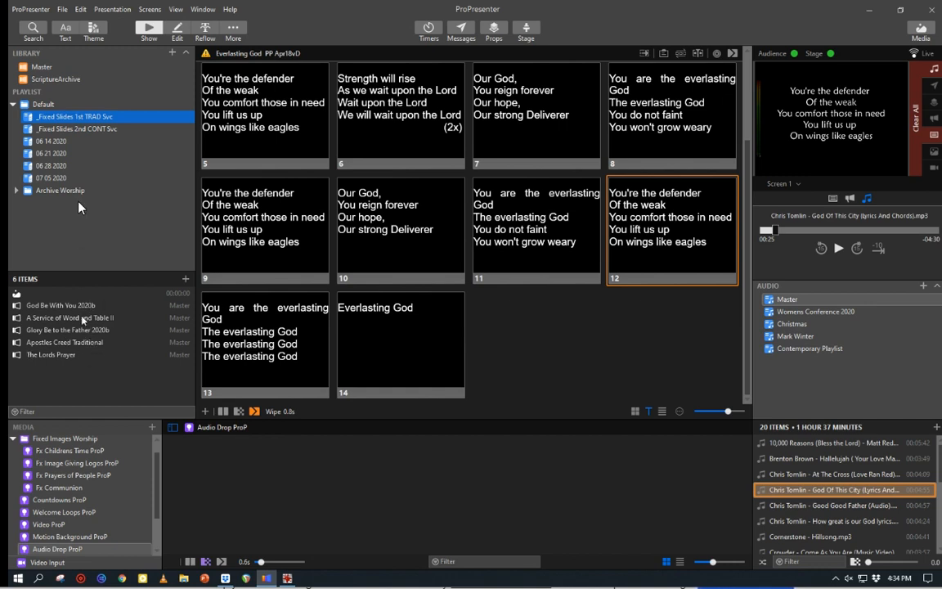
click(90, 130)
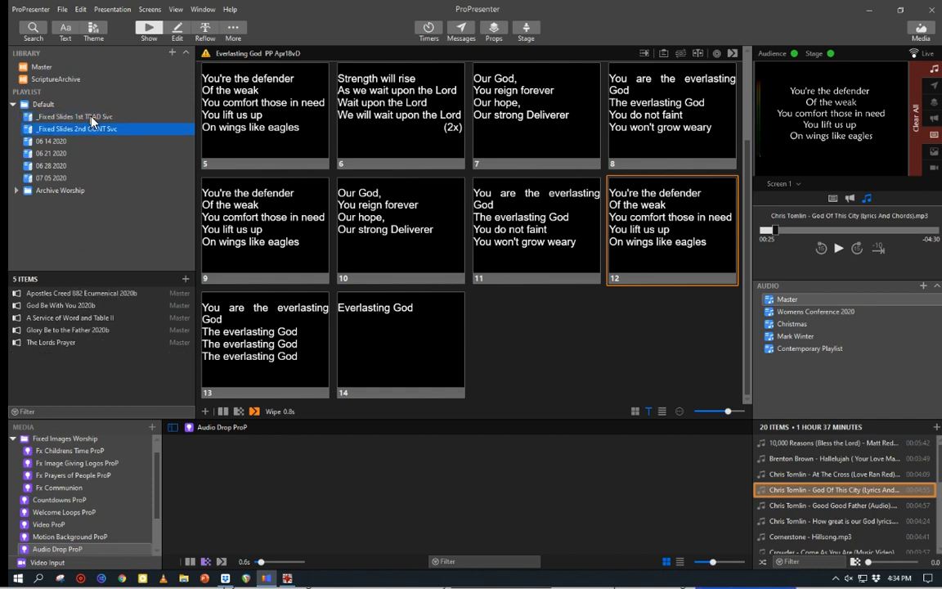
click(91, 119)
click(91, 129)
Step: Check the media folders on the desktop and return to ProPresenter
click(870, 11)
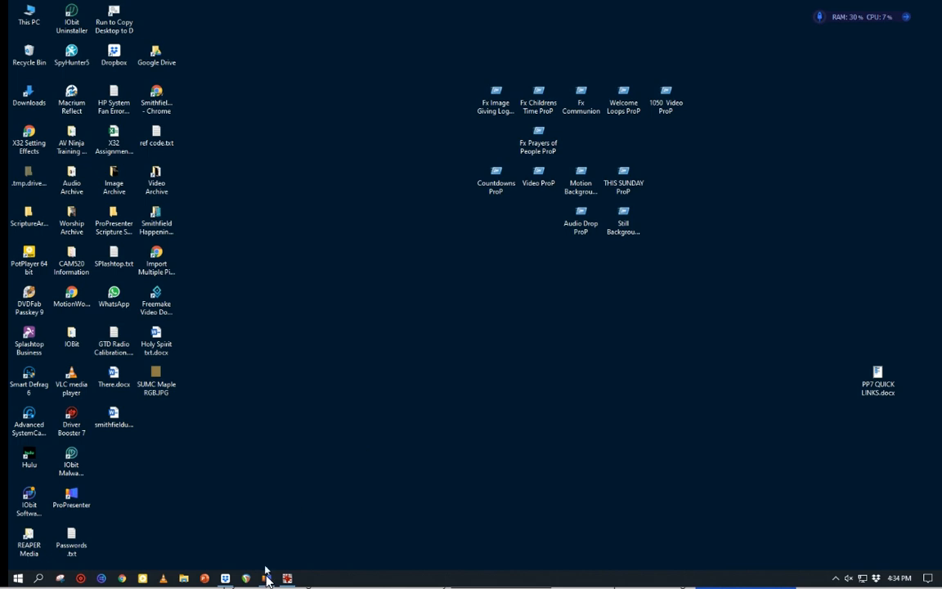
click(267, 579)
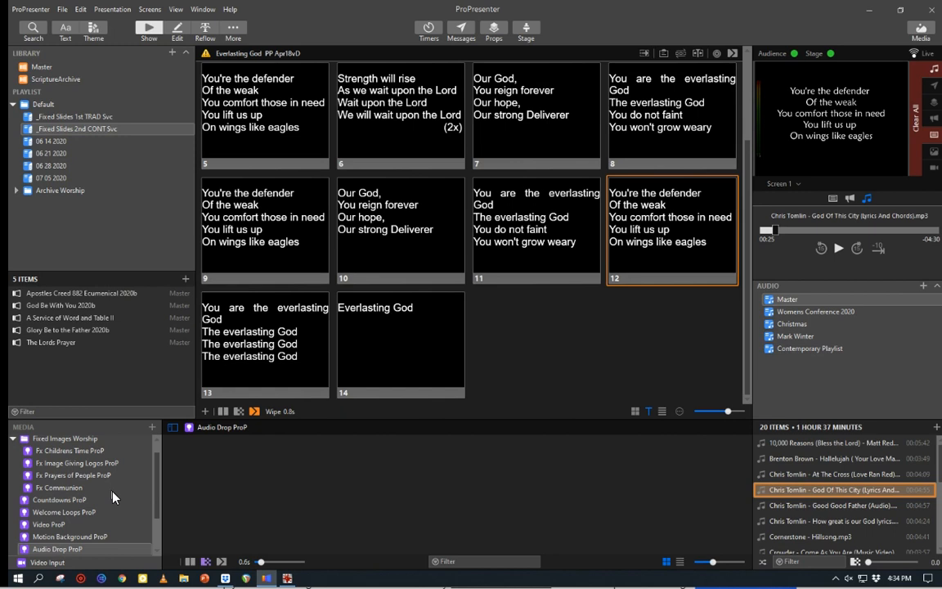
Step: Send the first Fx Childrens Time ProP image live, clear all output, and show the third image from that media playlist
click(75, 452)
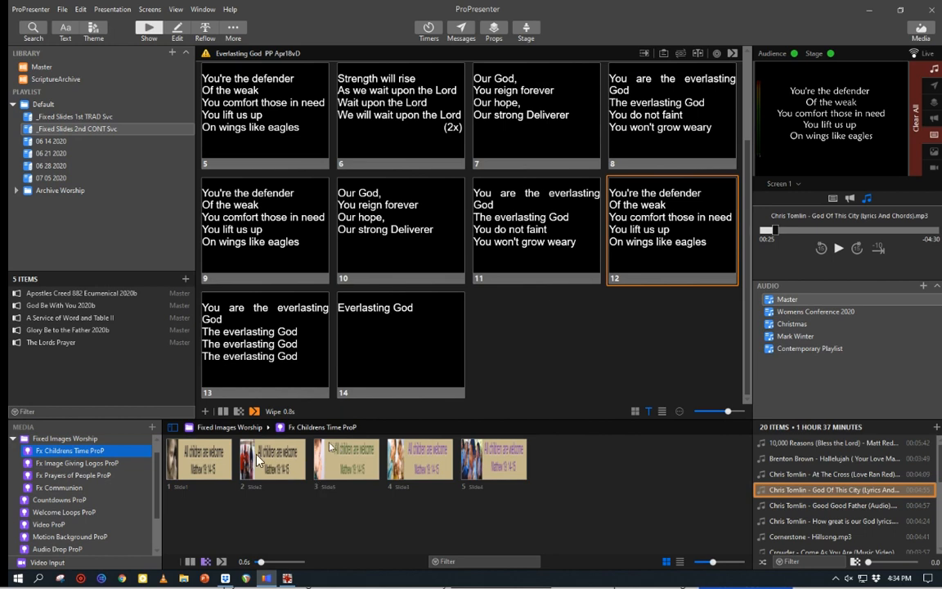
click(207, 464)
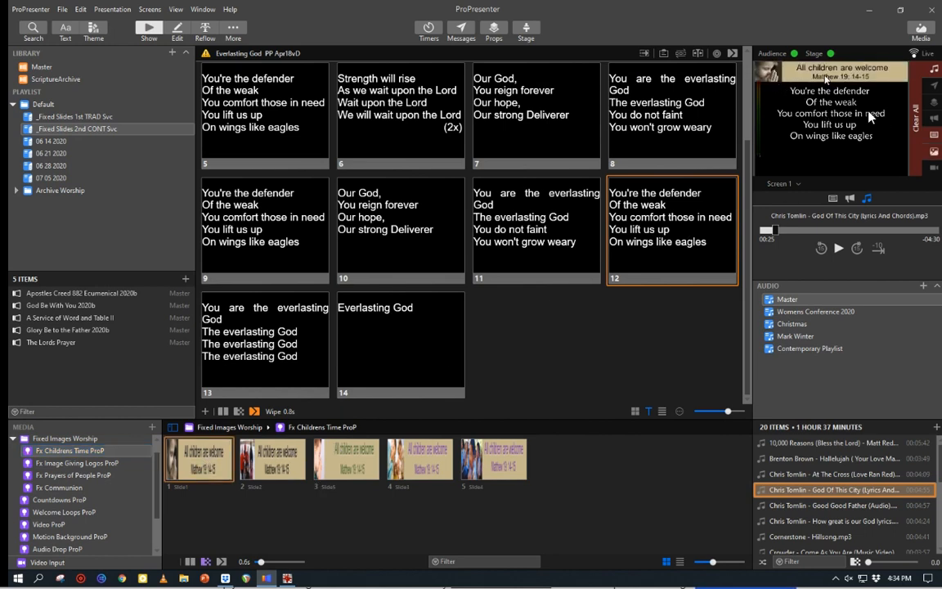
click(915, 118)
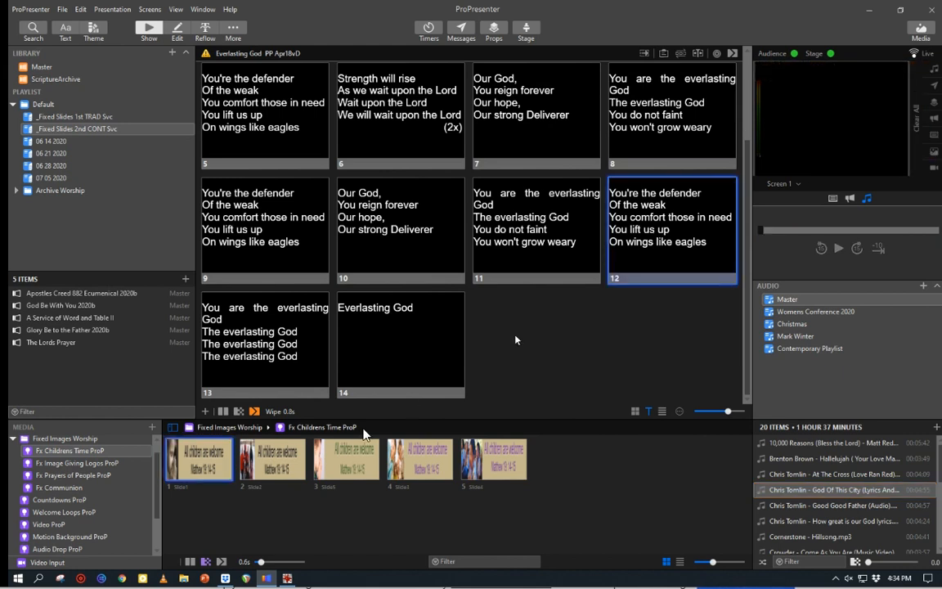
click(337, 480)
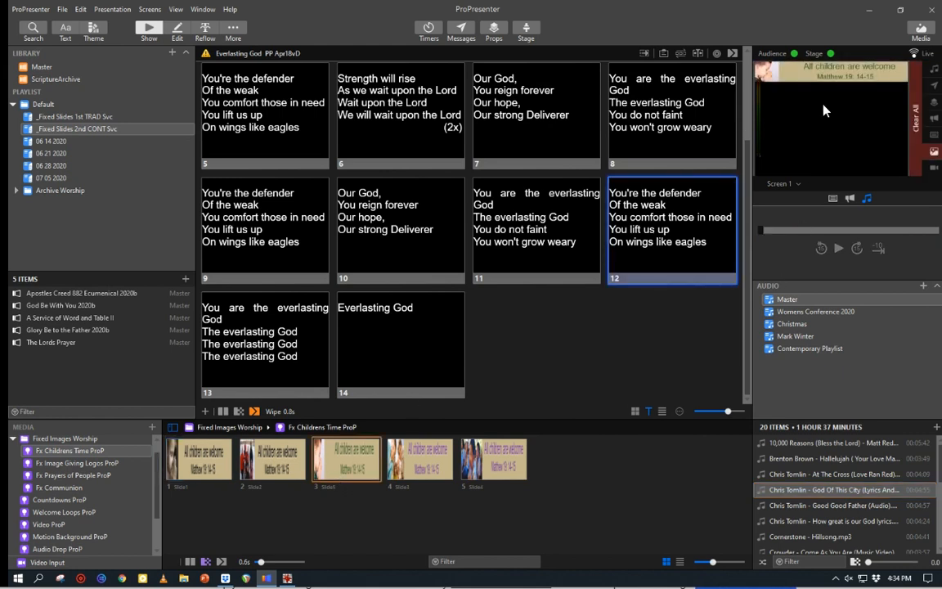
Step: Check the children's time image in the OBS Output preview and return the preview to Screen 1
click(800, 186)
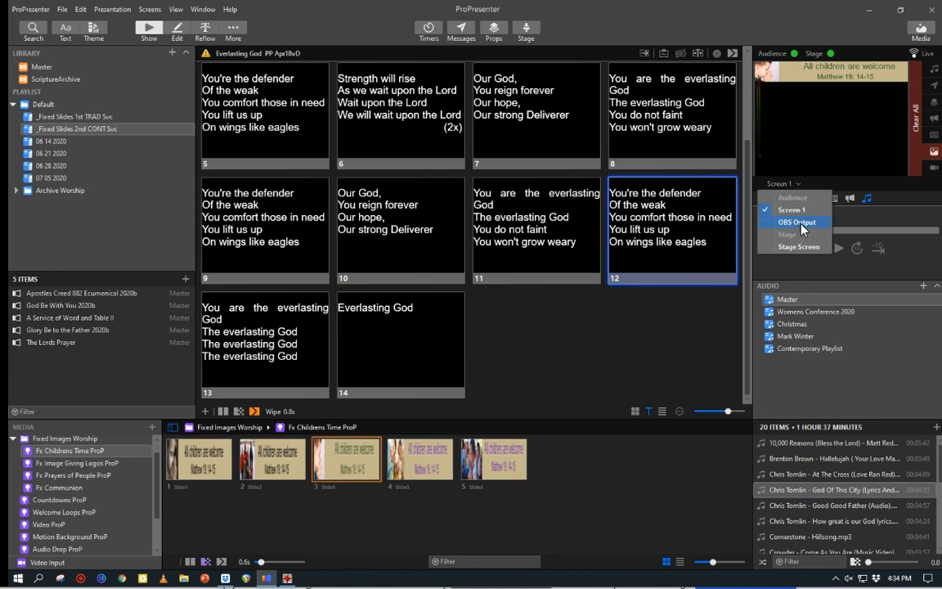
click(800, 222)
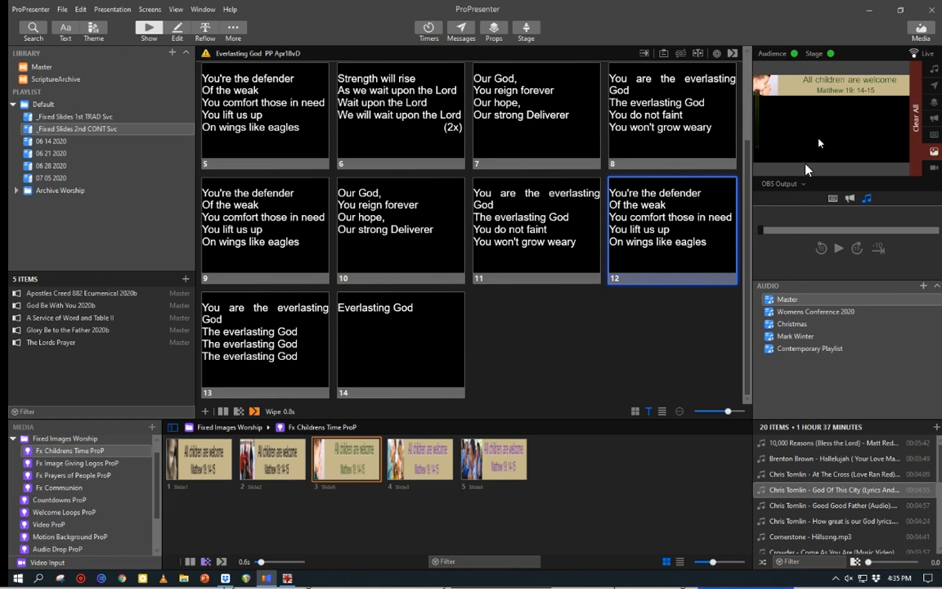
click(804, 184)
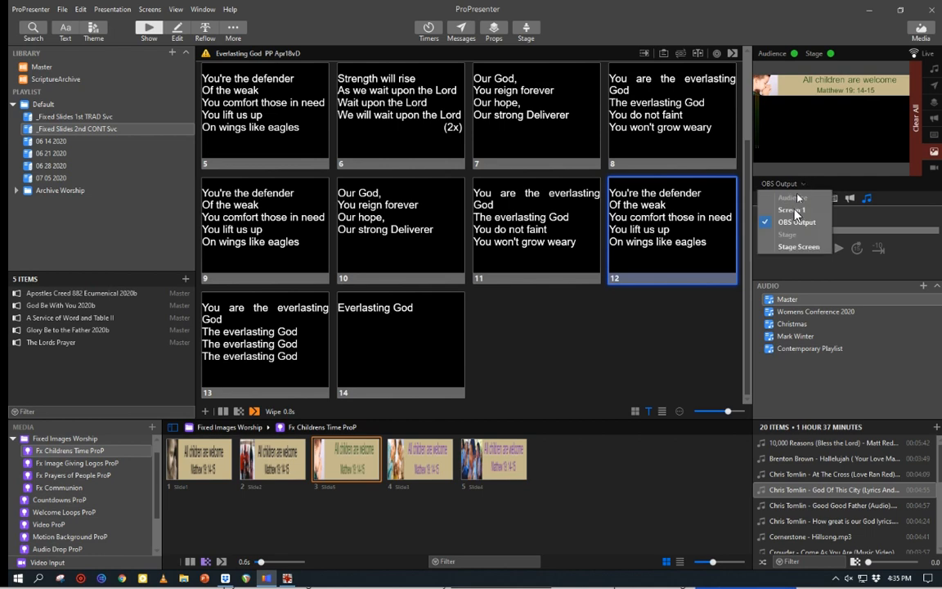
click(792, 210)
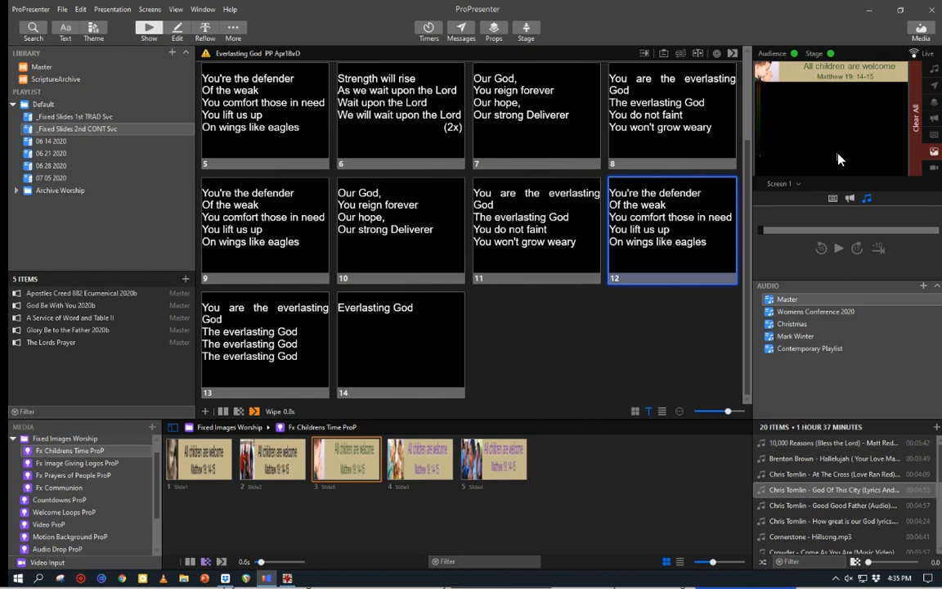
Step: Switch the preview to Stage Screen, show slide 11 of Everlasting God, and clear the live output
click(792, 185)
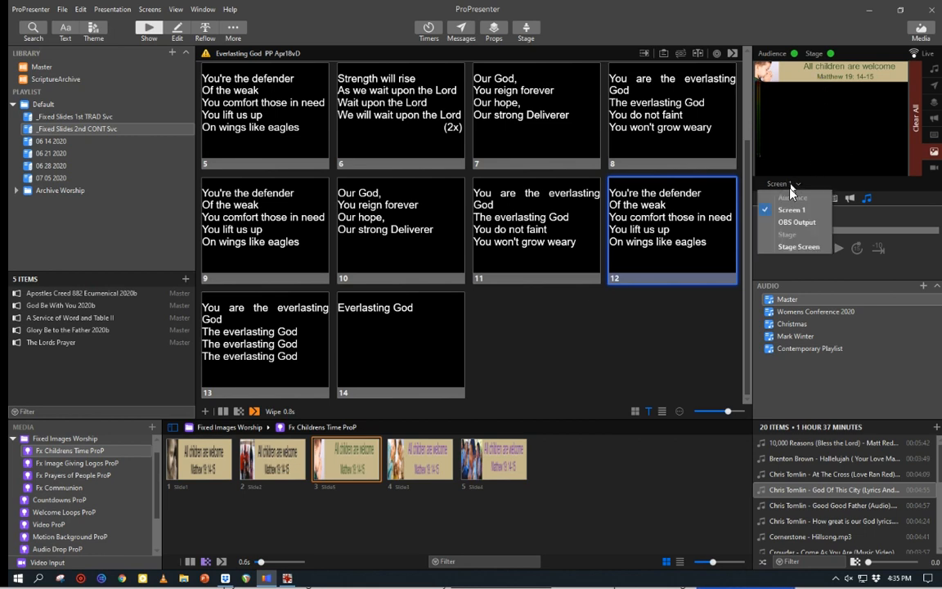
click(795, 247)
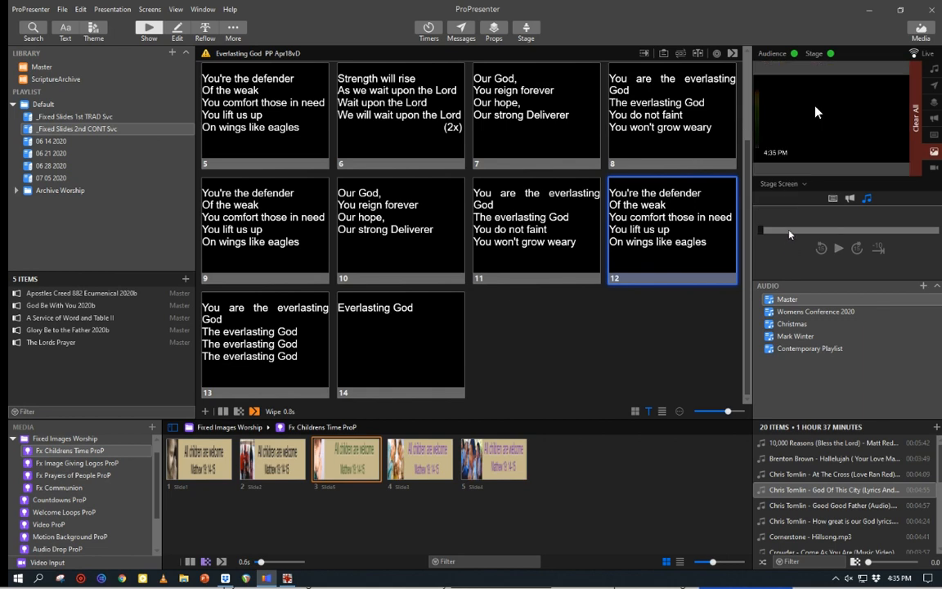
click(571, 209)
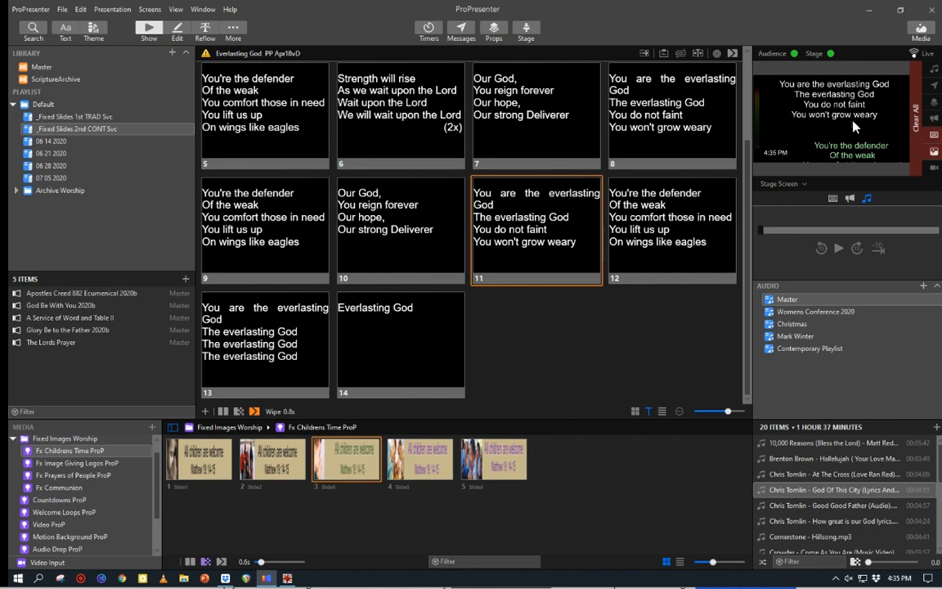
click(934, 139)
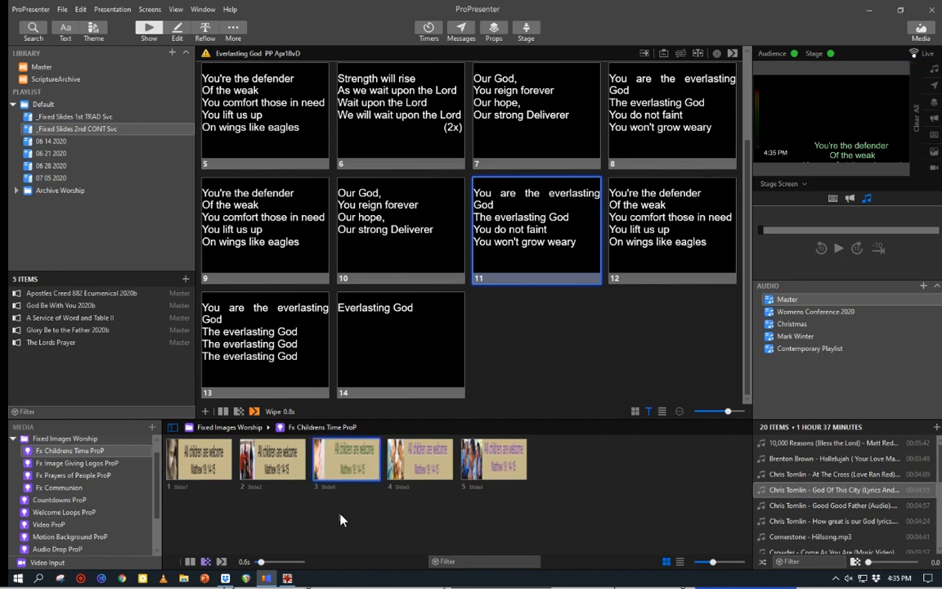
Step: Move God Be With You 2020b to the end of the _Fixed Slides 2nd CONT Svc playlist
click(67, 133)
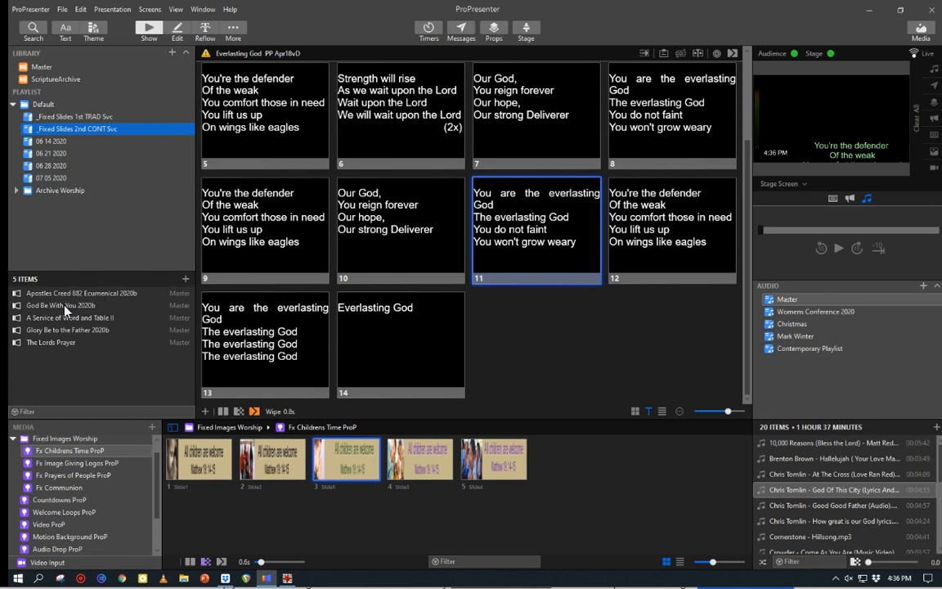
drag(63, 306, 63, 360)
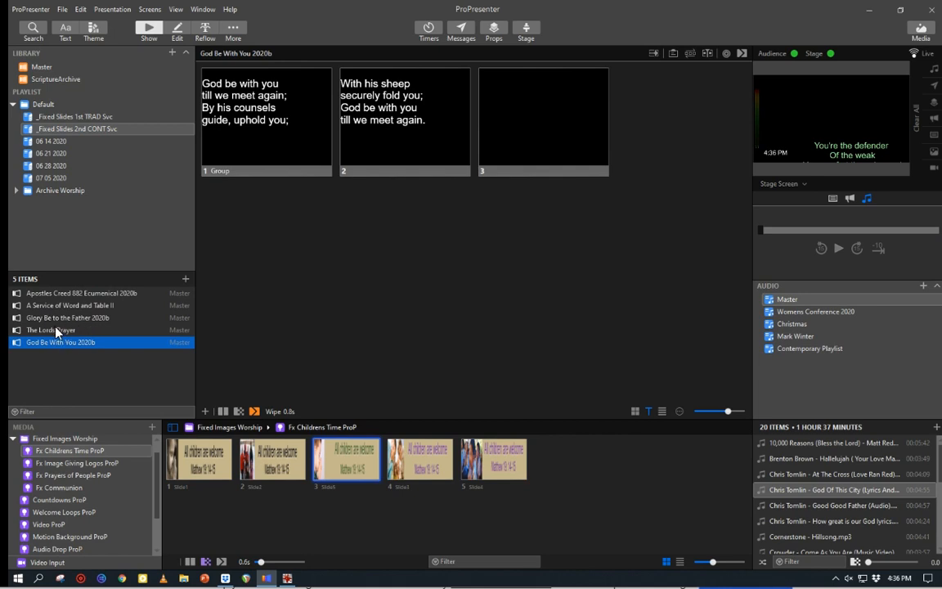
Step: Delete Glory Be to the Father 2020b from the _Fixed Slides 2nd CONT Svc playlist
drag(61, 318, 56, 67)
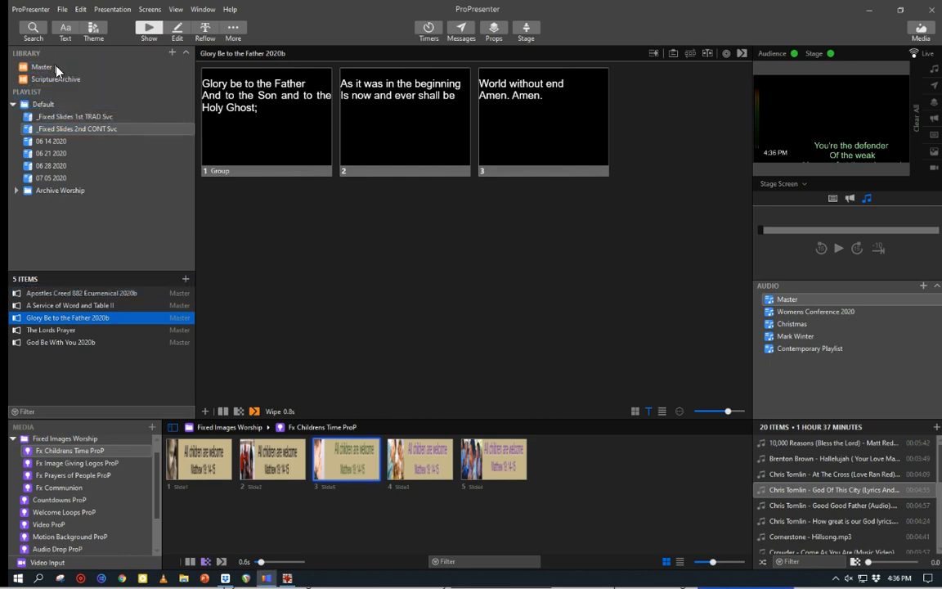
right_click(63, 323)
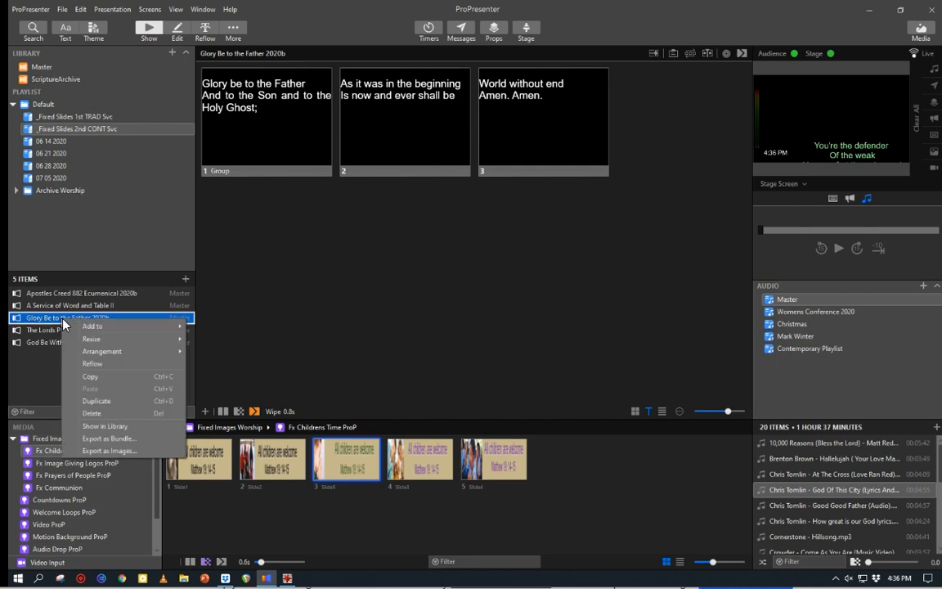
click(101, 414)
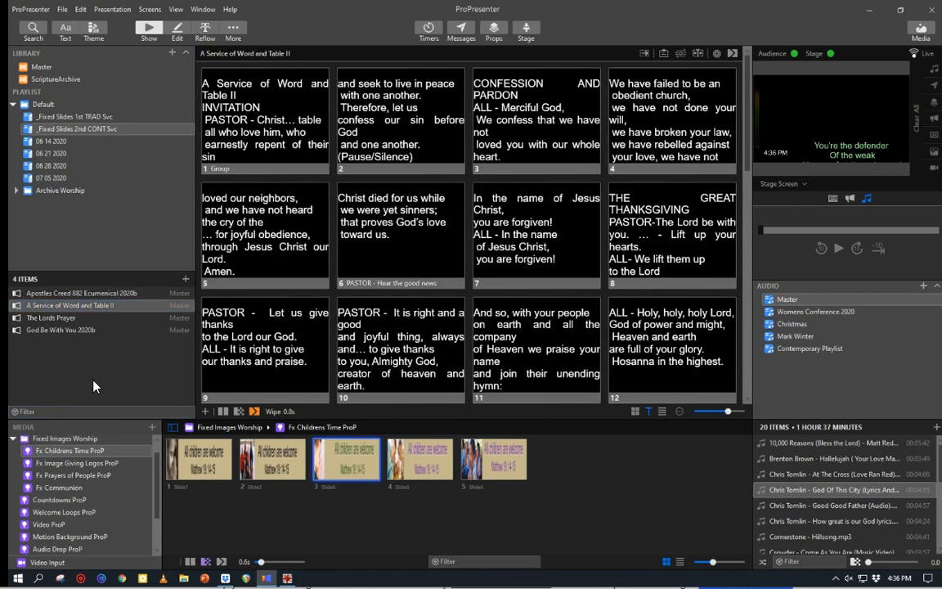
Step: With the preview on Screen 1, show slide 8 of A Service of Word and Table II over the third children's time image
click(75, 306)
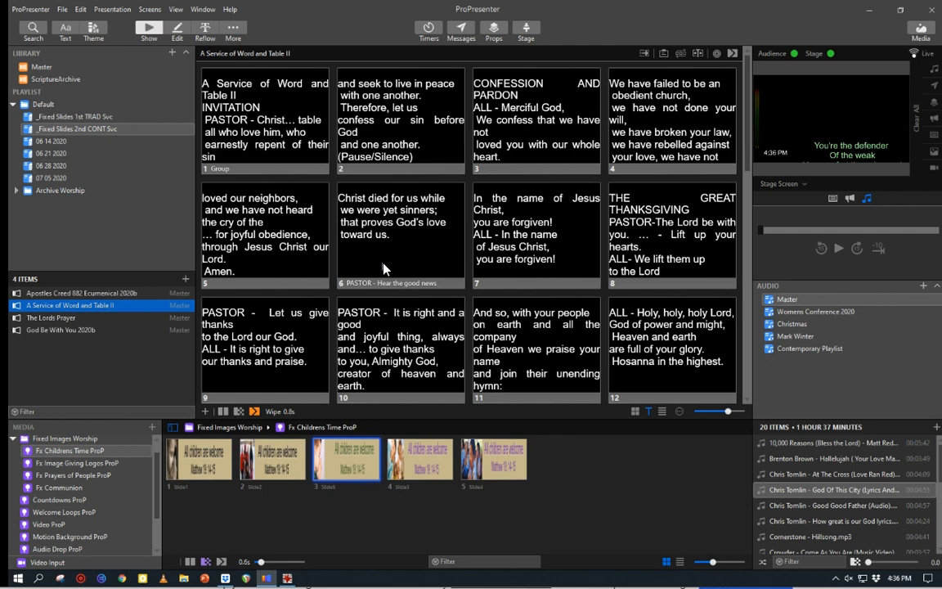
click(782, 185)
click(792, 211)
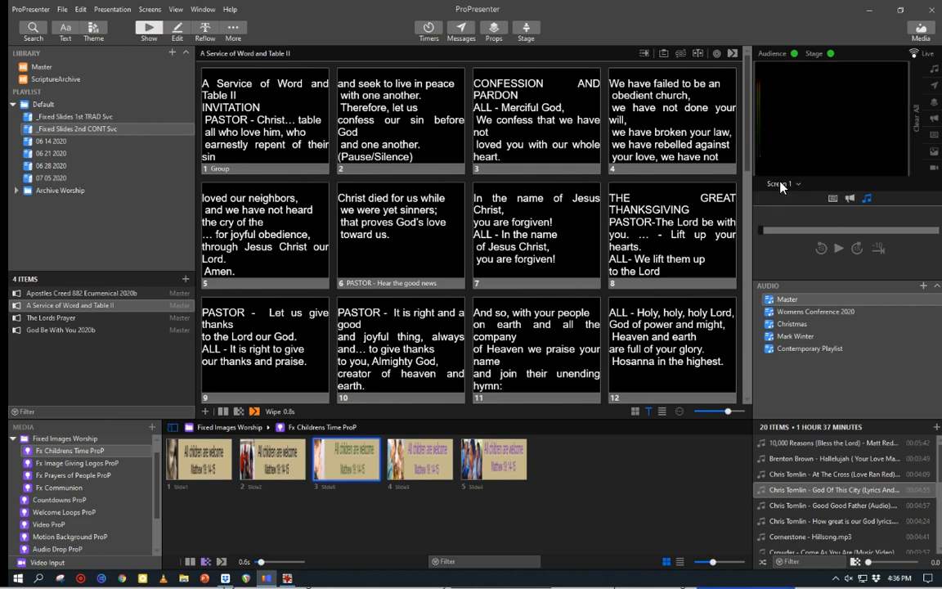
click(781, 186)
click(651, 215)
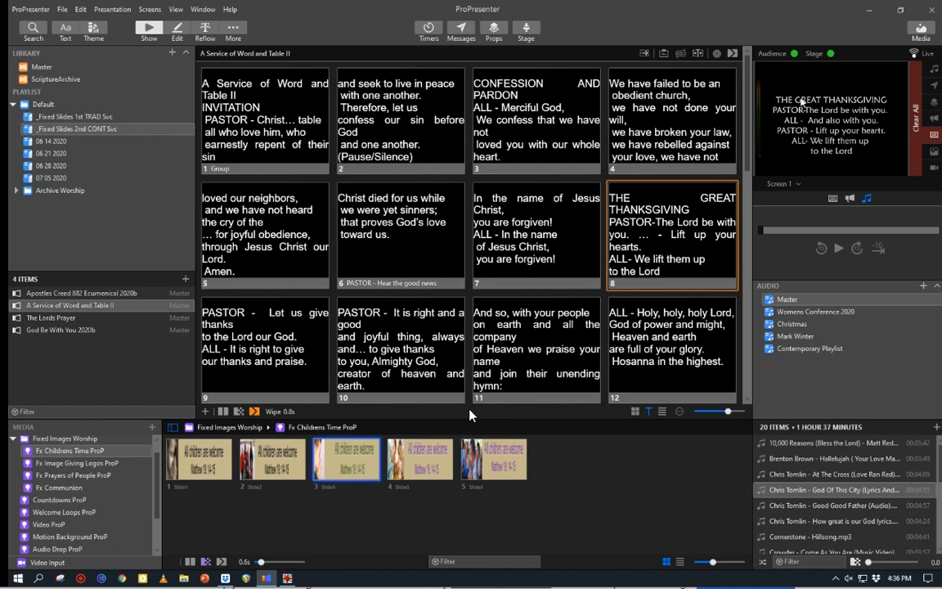
click(350, 466)
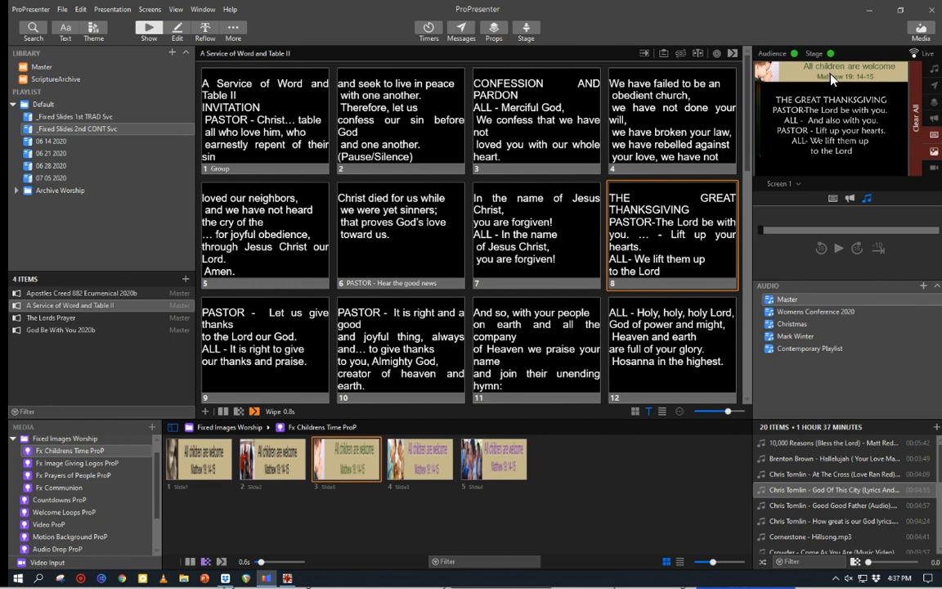
Step: Switch the preview to OBS Output, then clear slide 8, show it again over the image, and clear only the slide layer
click(780, 186)
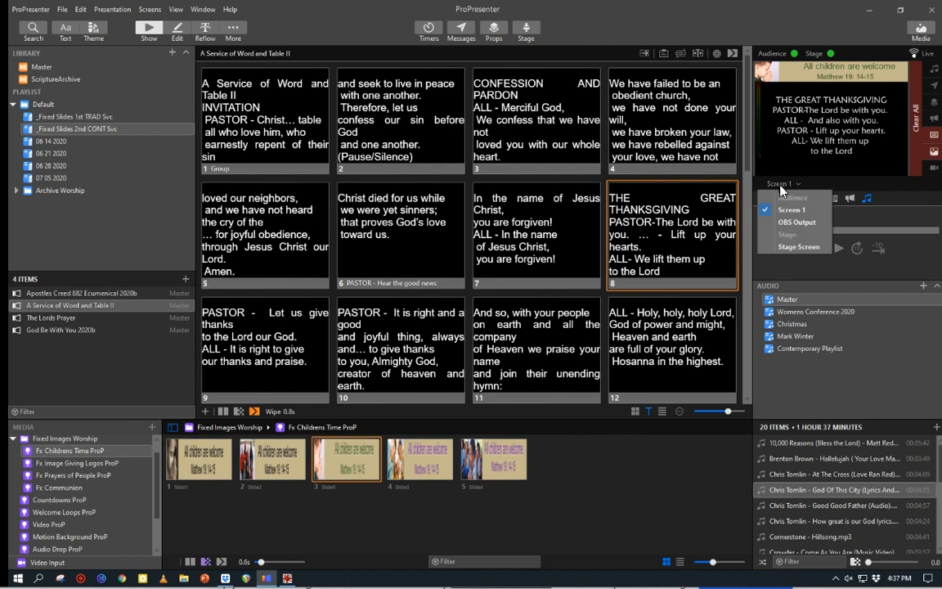
click(792, 222)
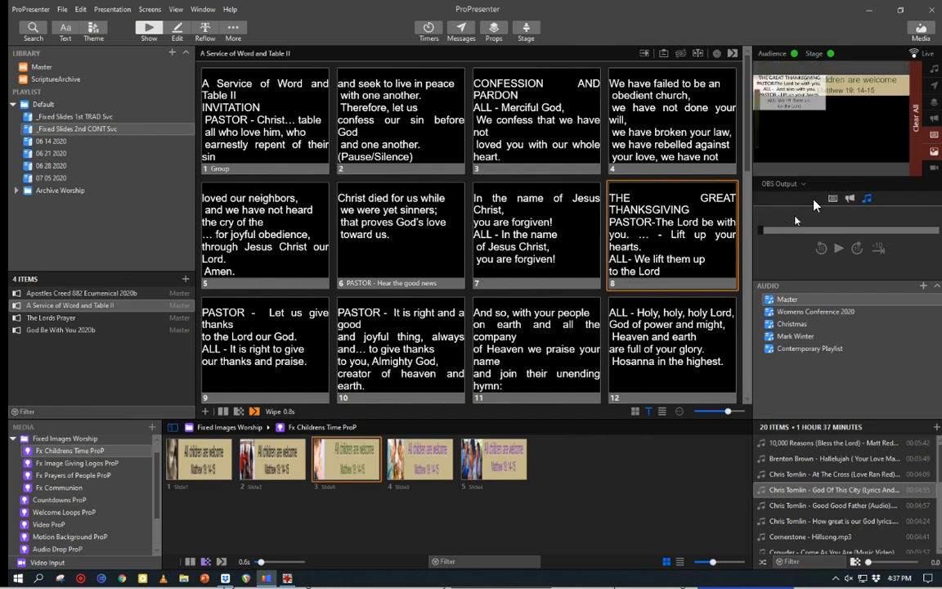
click(935, 141)
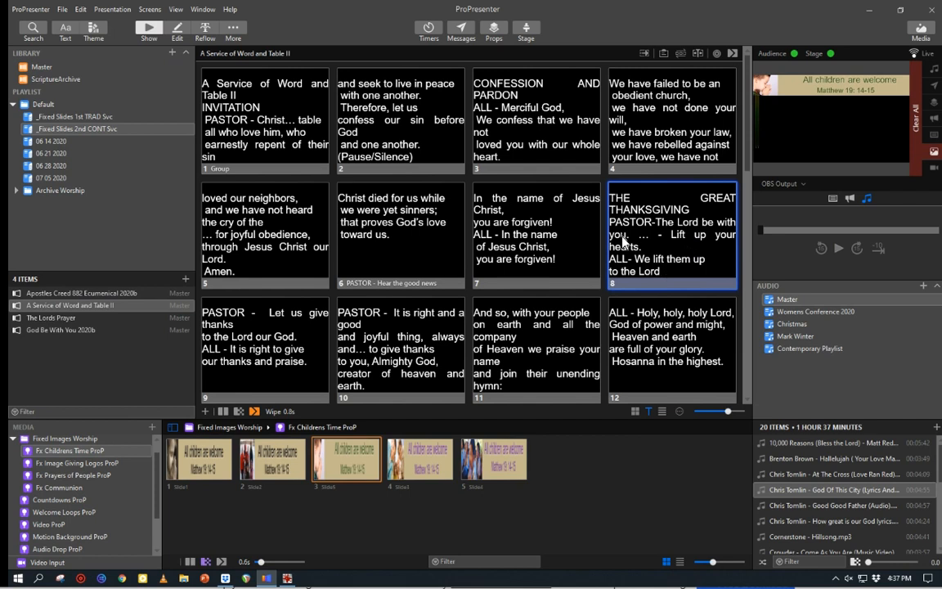
click(654, 225)
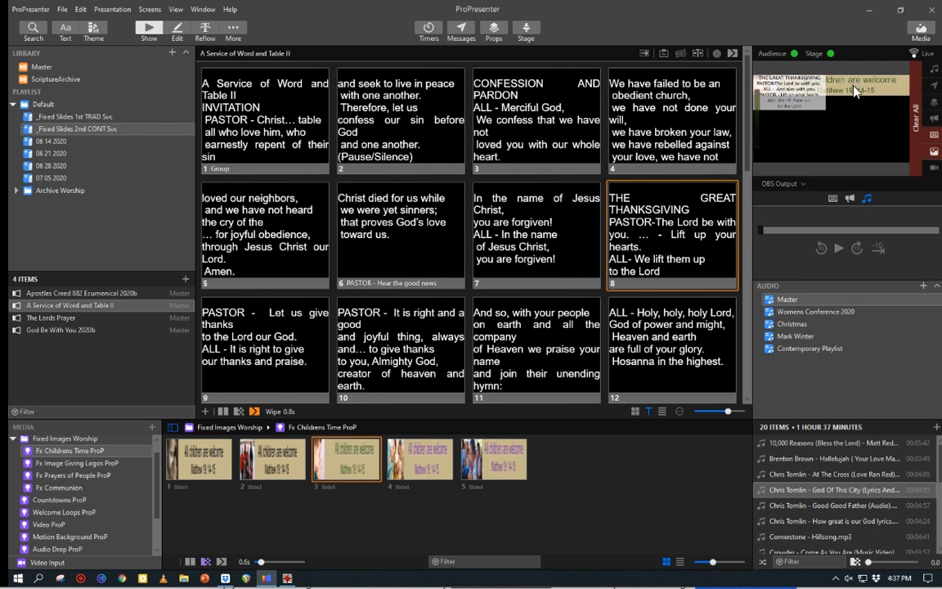
click(937, 141)
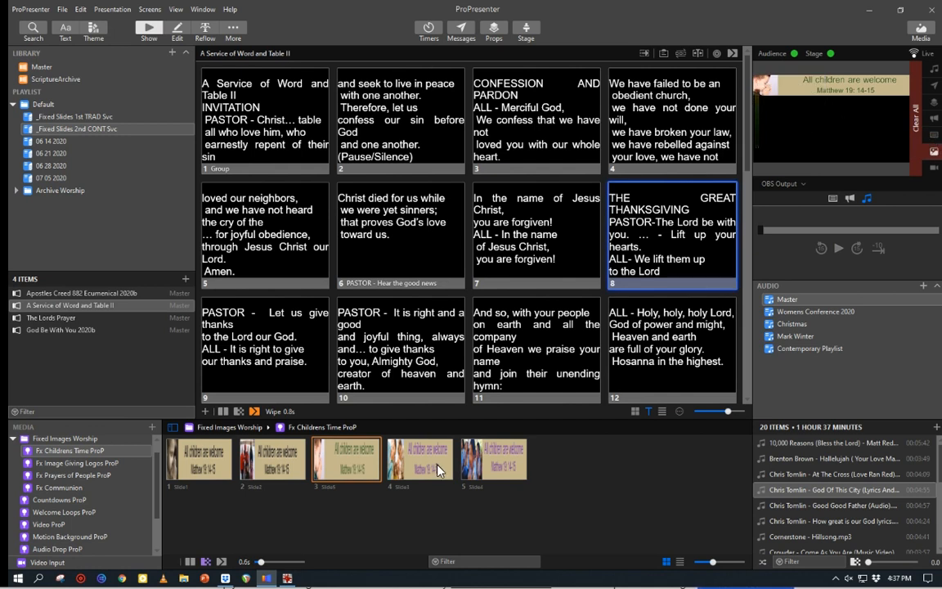
Step: Show the third Fx Prayers of People ProP image, overlay slides 11 and 10 in turn, and clear the slide layer after each
click(64, 477)
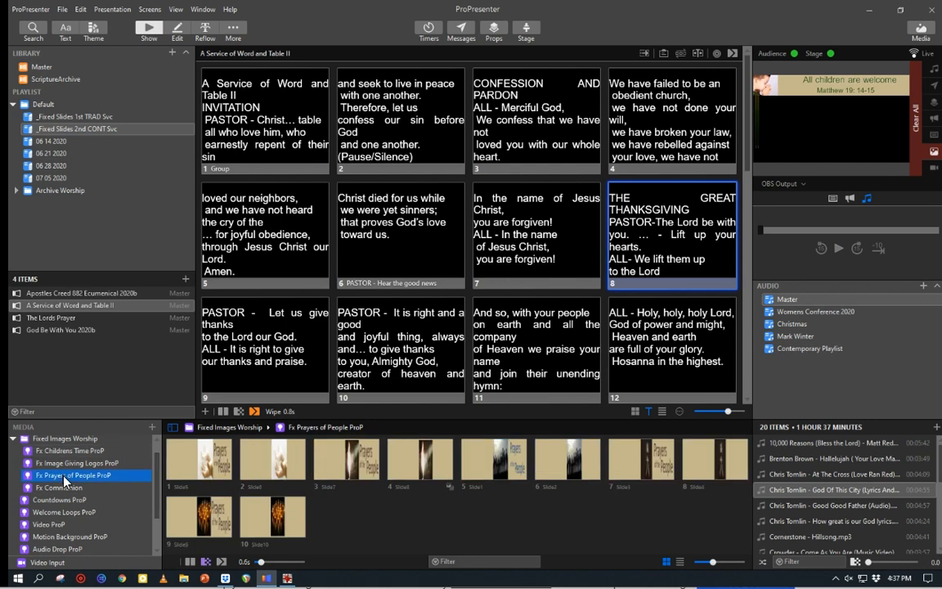
click(347, 463)
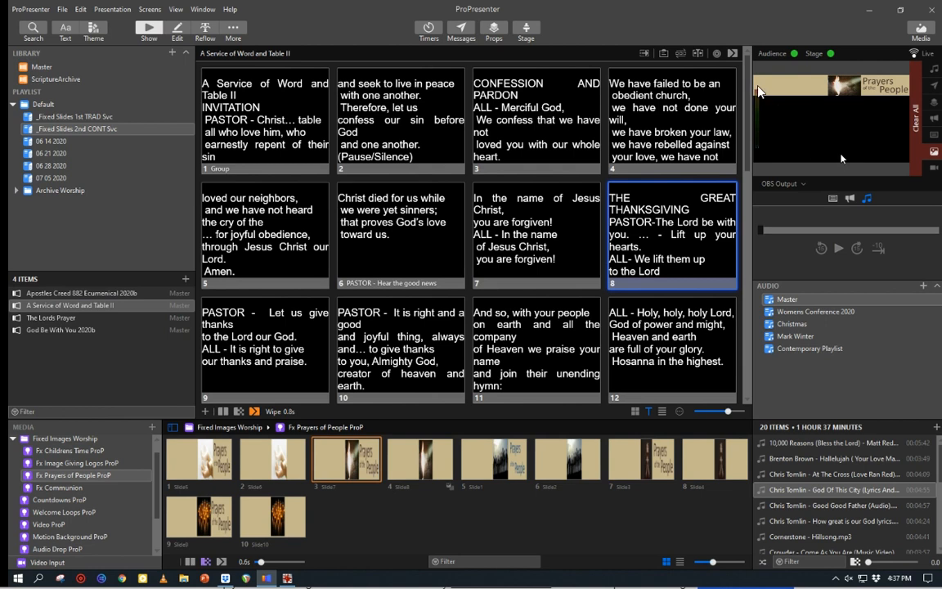
click(524, 350)
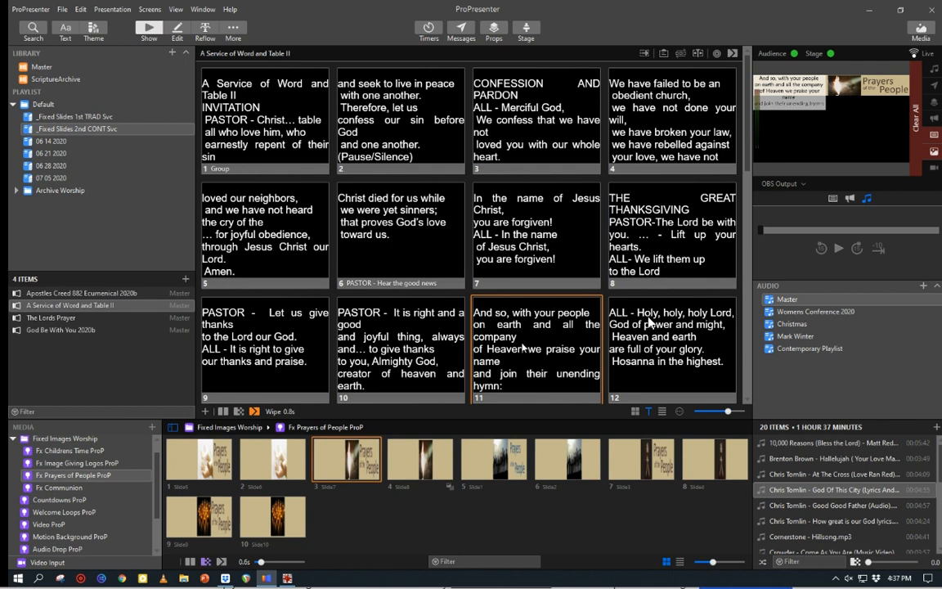
click(931, 135)
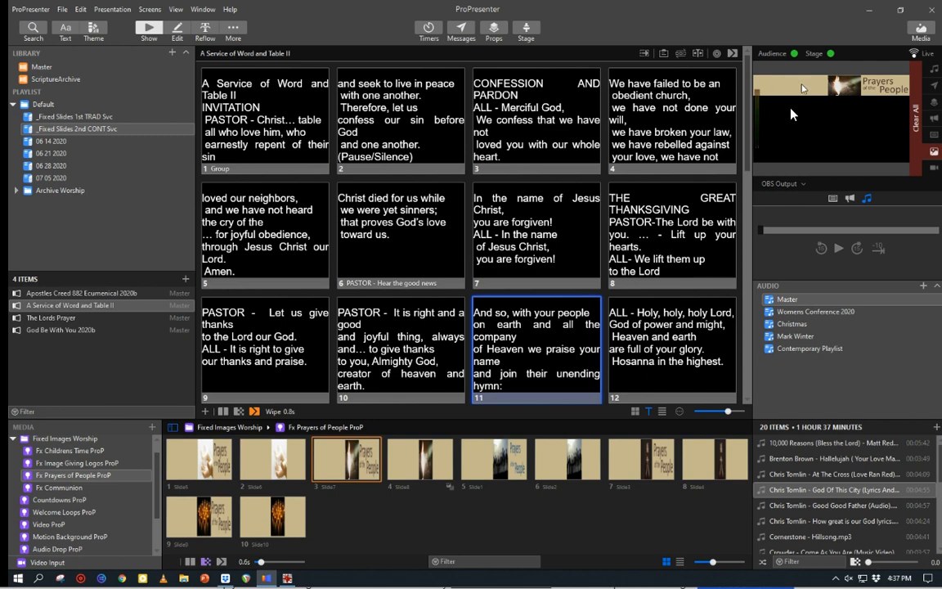
click(383, 335)
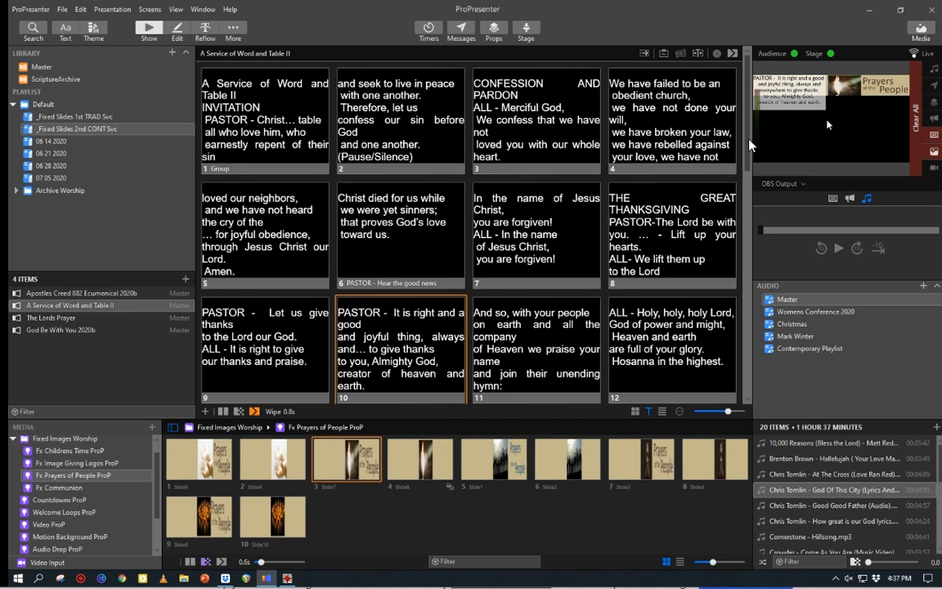
click(935, 134)
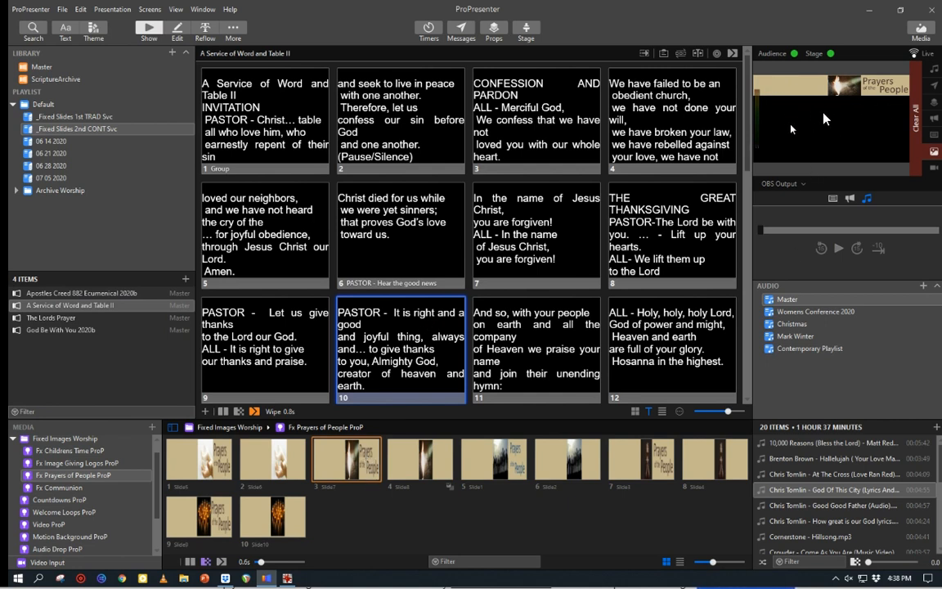
Step: Switch the preview to Stage Screen and show slide 7 of A Service of Word and Table II
click(802, 184)
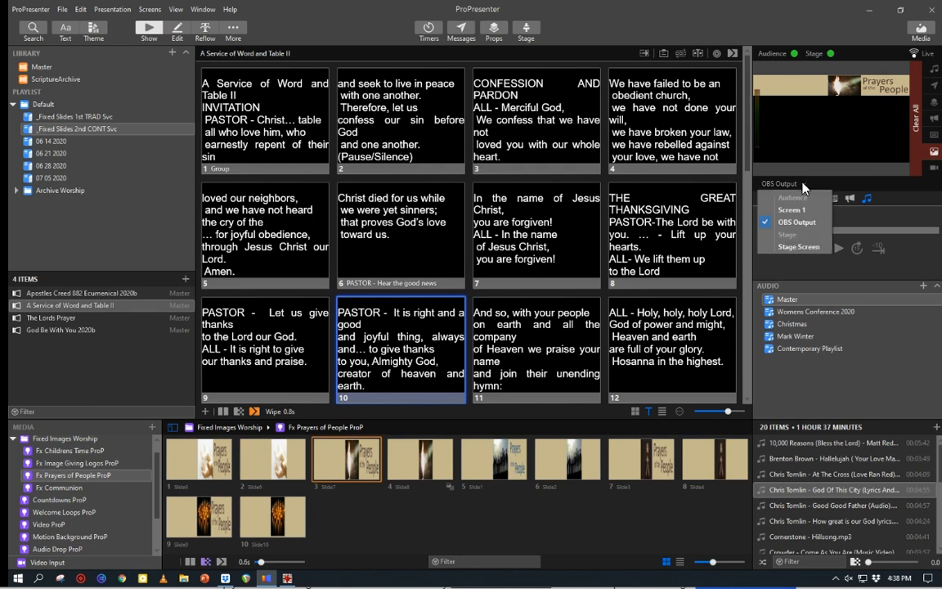
click(790, 248)
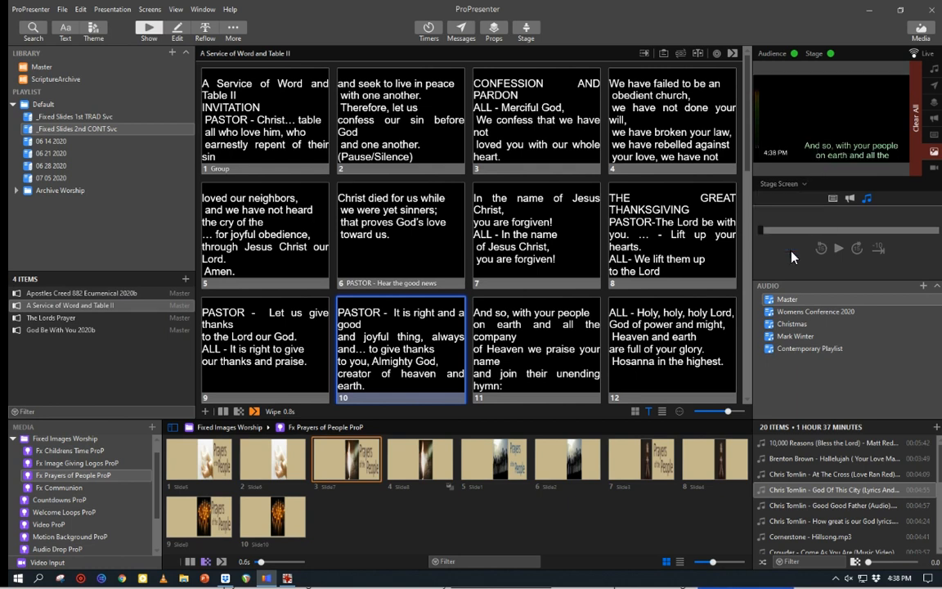
click(546, 243)
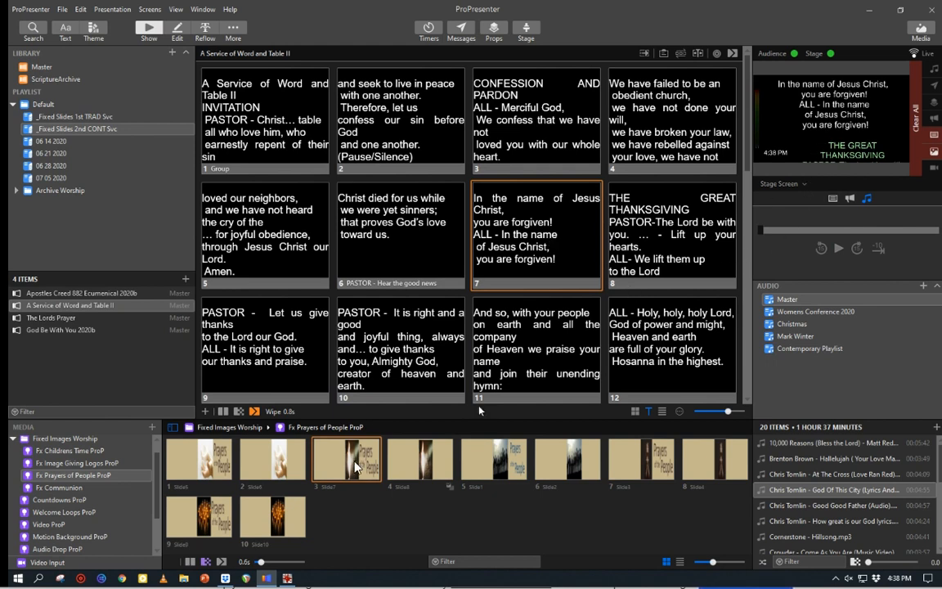
Step: Show the first and second Fx Communion images in turn, then clear all output layers
click(70, 489)
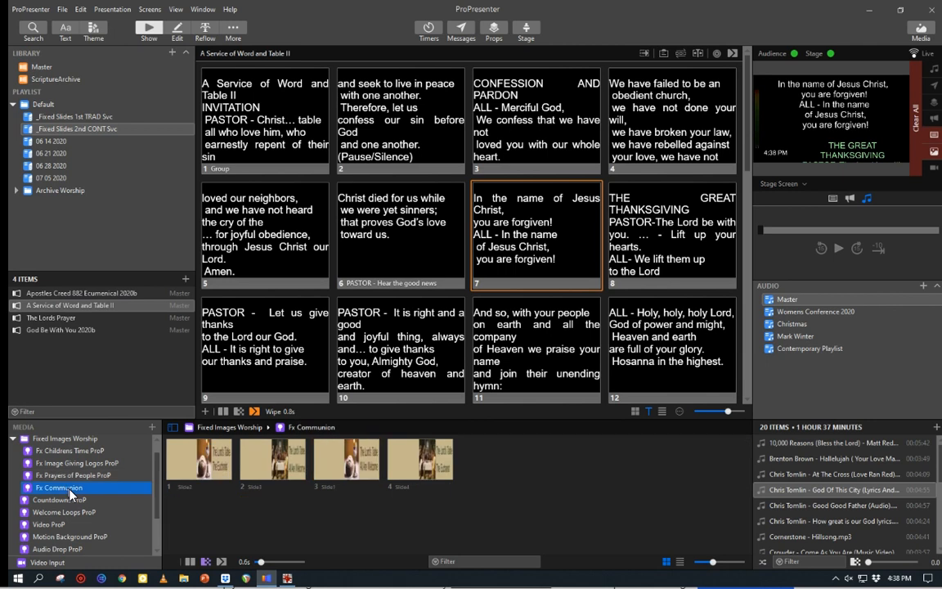
click(208, 465)
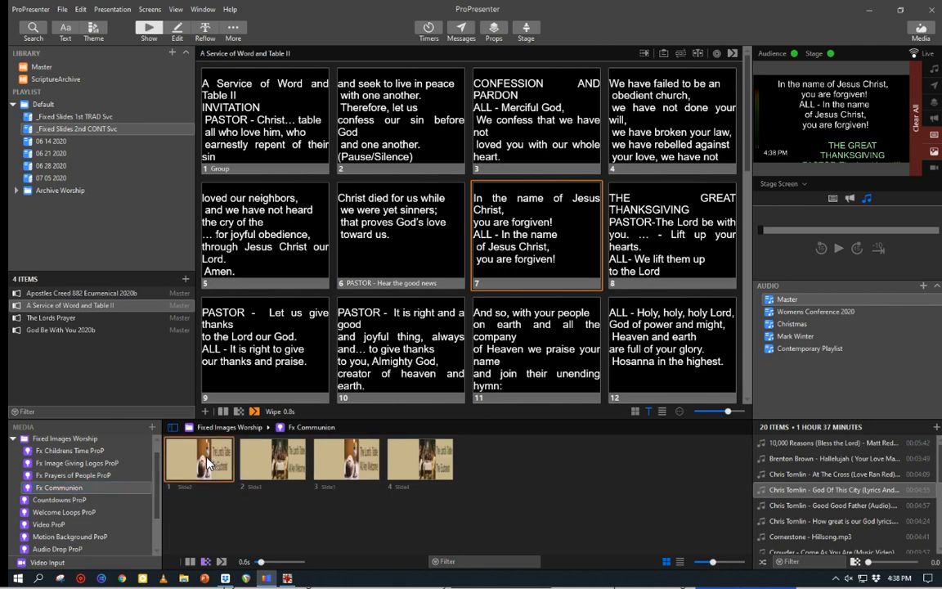
click(273, 460)
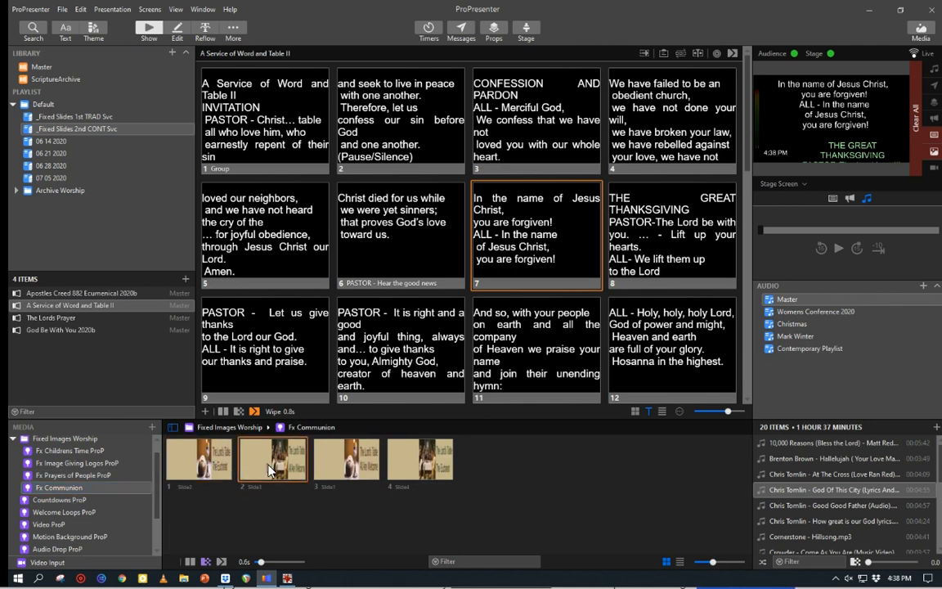
click(916, 123)
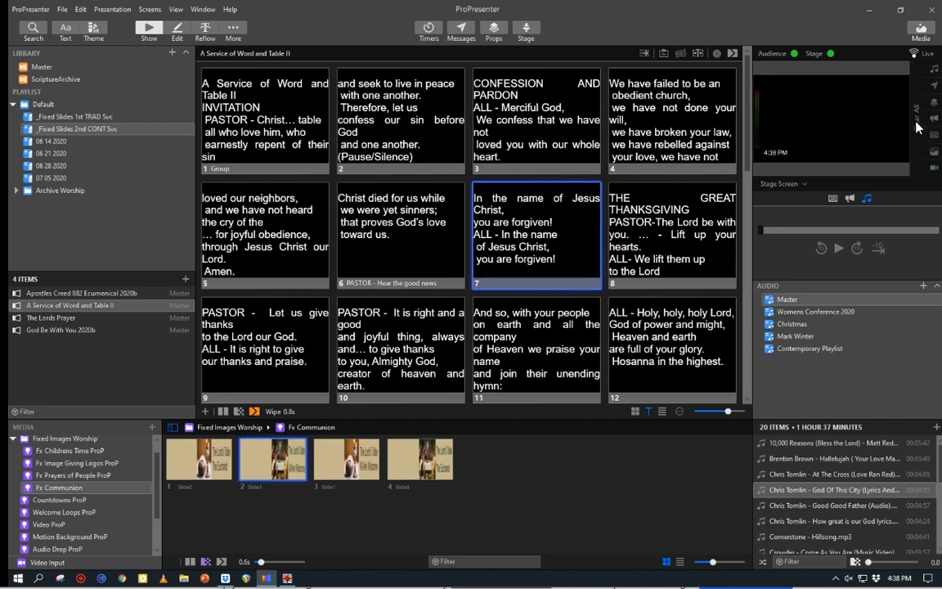
Step: Switch the preview to Screen 1 and show the third Fx Communion image
click(782, 184)
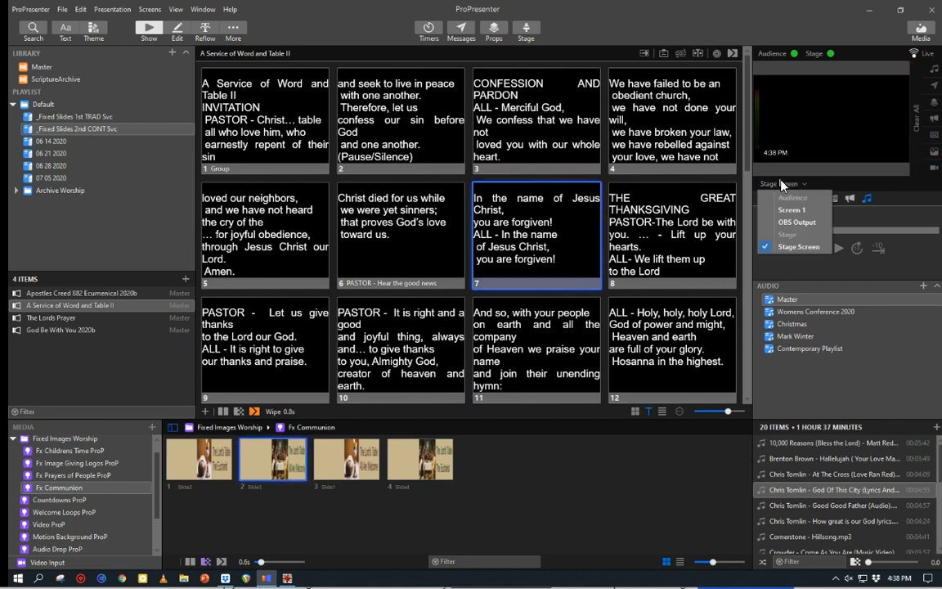
click(791, 211)
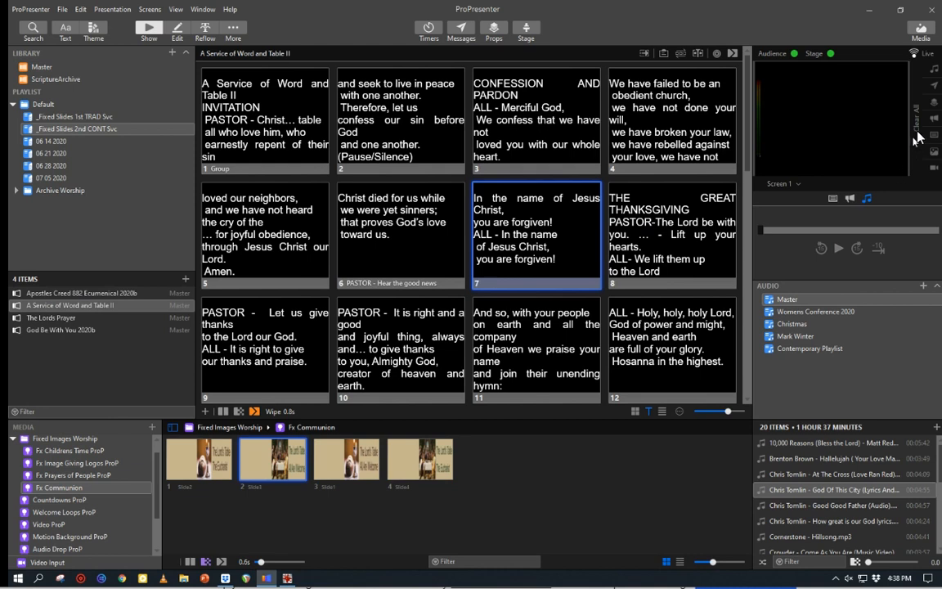
click(347, 458)
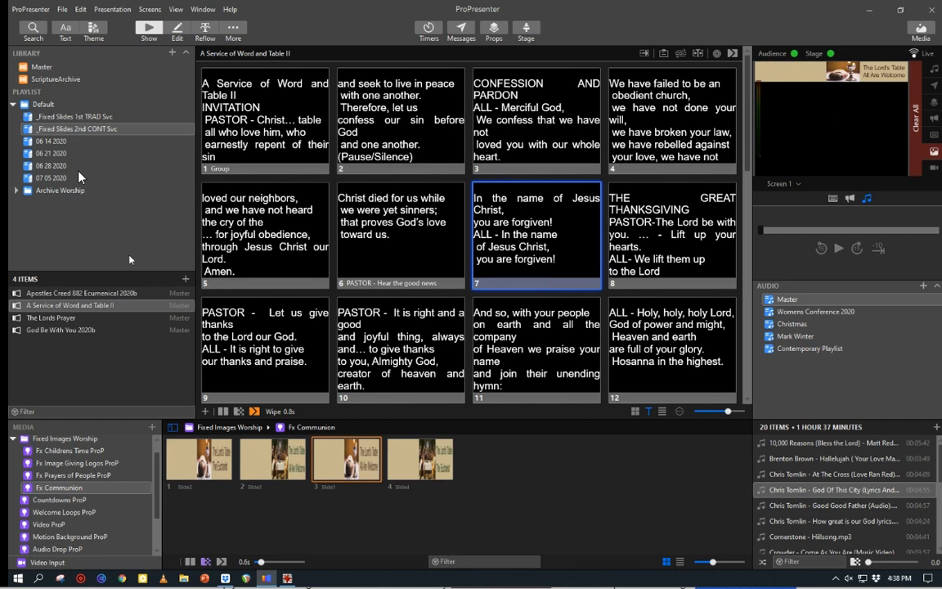
Step: Show slide 1 of The Lords Prayer from the _Fixed Slides 1st TRAD Svc playlist over the image, and switch the preview to OBS Output
click(72, 119)
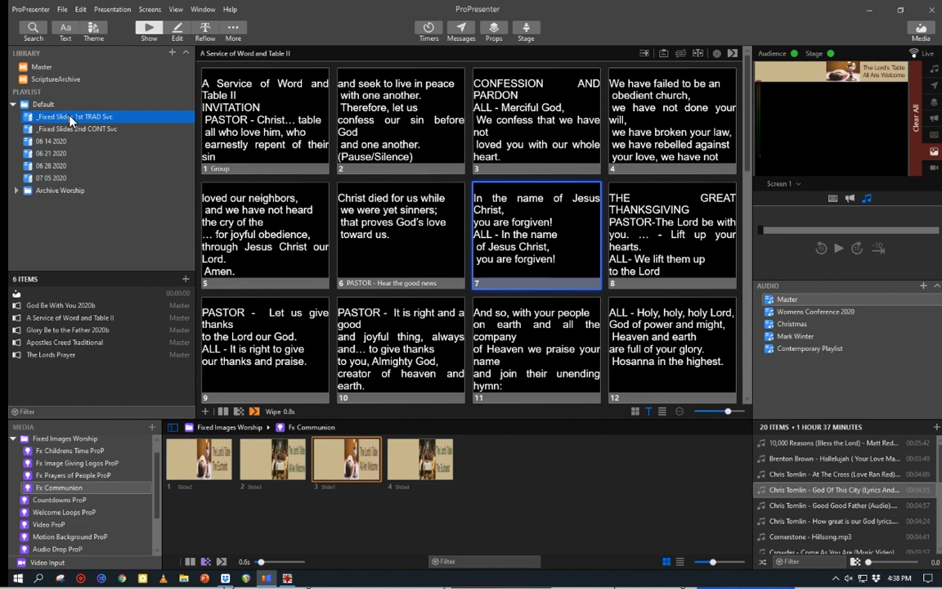
click(76, 355)
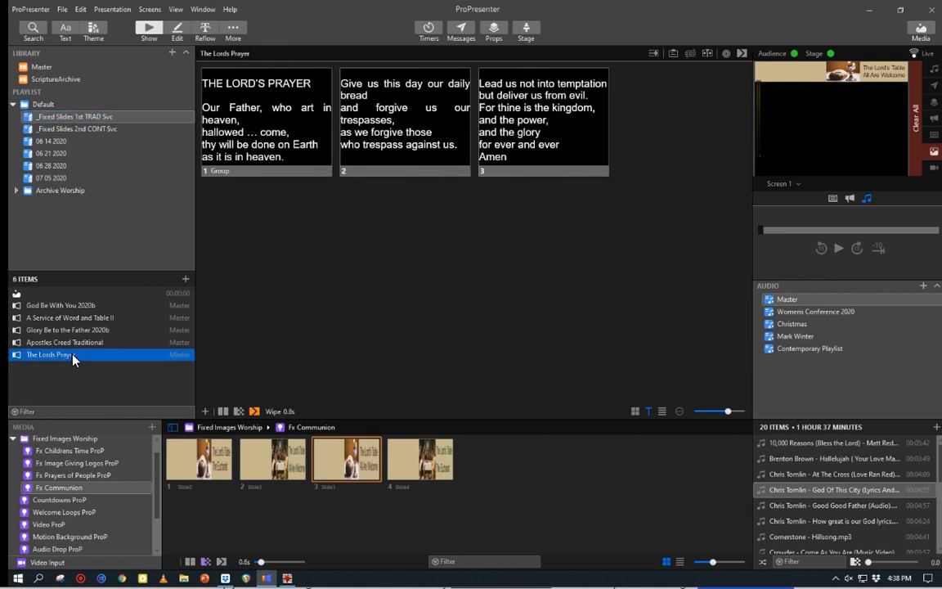
click(279, 135)
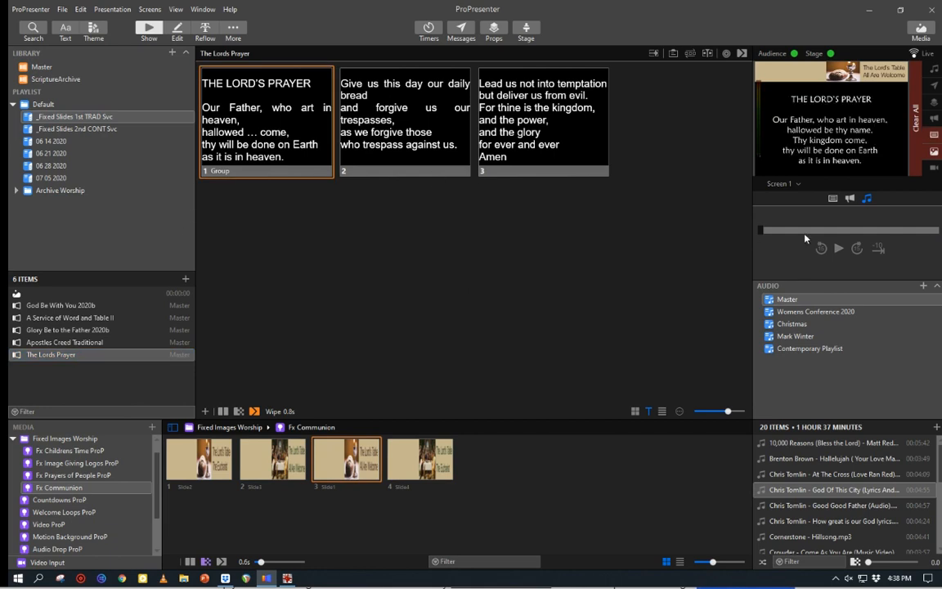
click(788, 184)
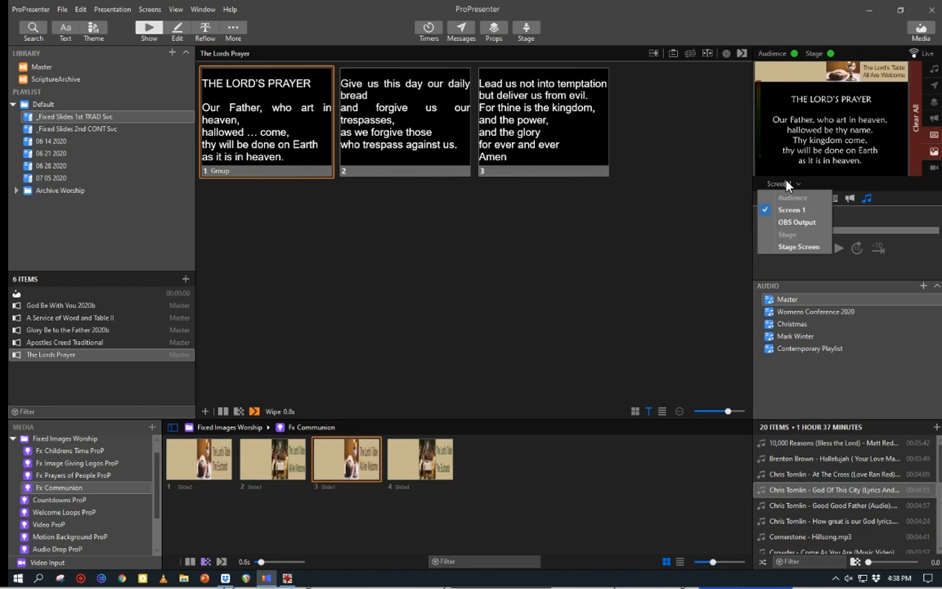
click(797, 222)
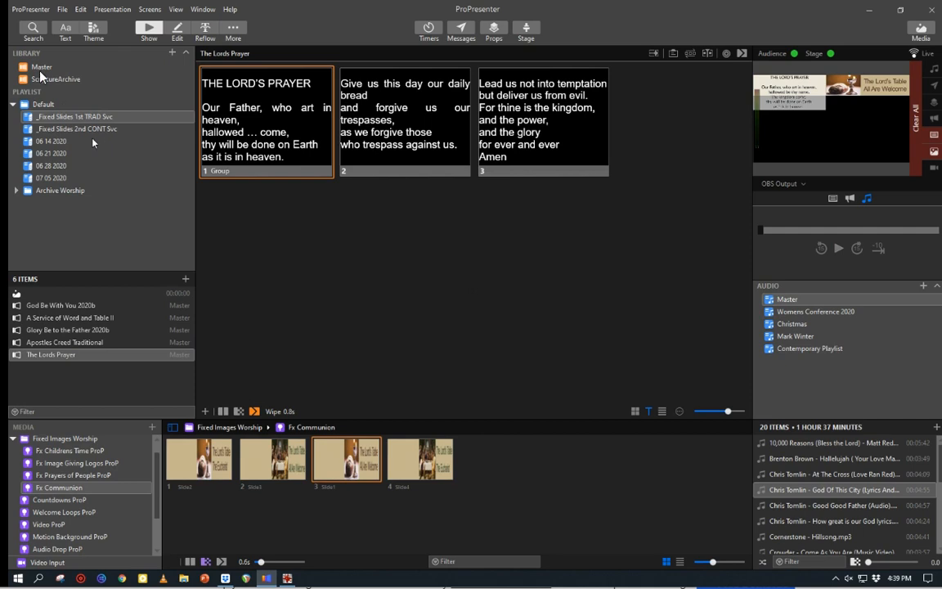
Step: Search the library for "lord", select God of This City-Summer - PP in the results, and close the search
click(35, 30)
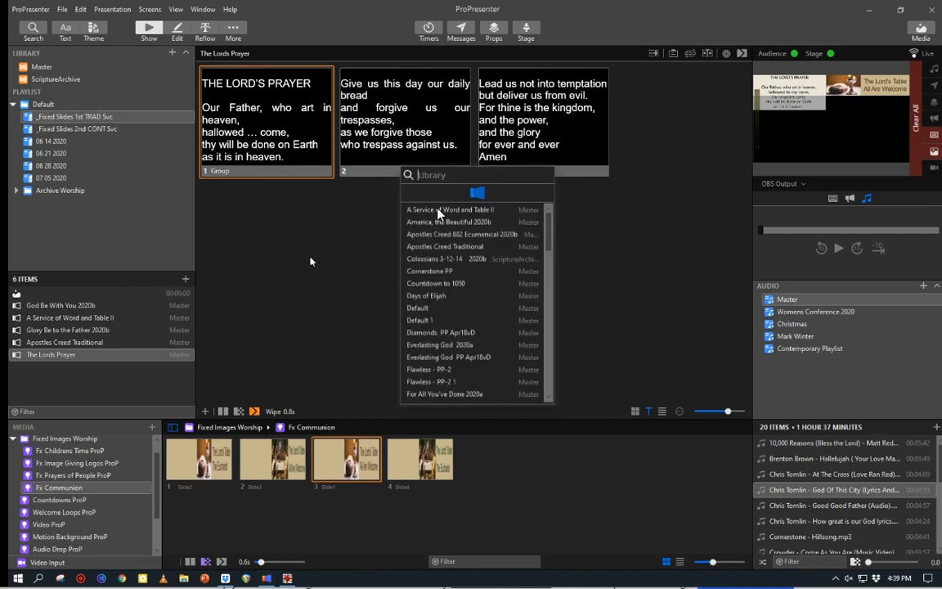
click(457, 174)
text(lord)
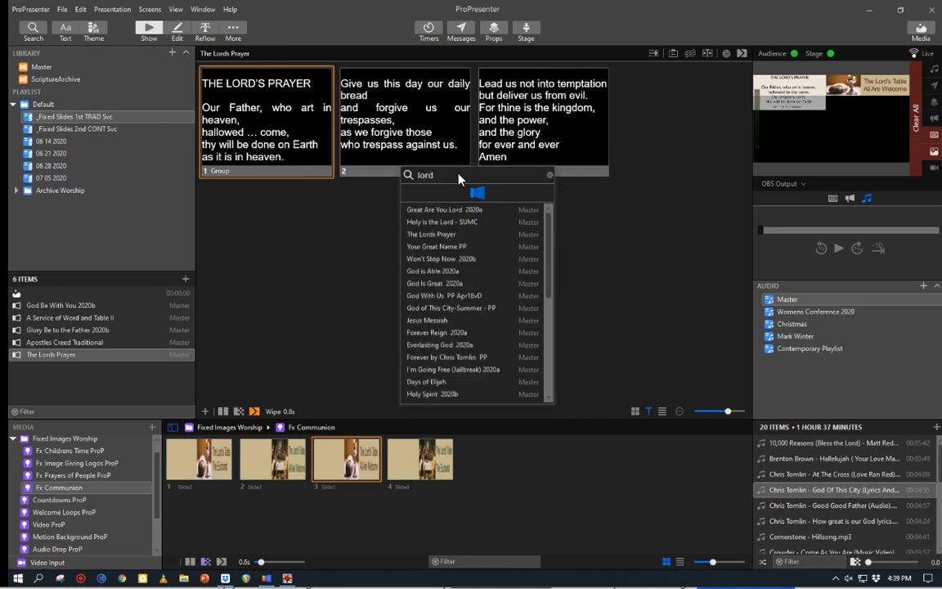
click(445, 260)
drag(435, 190, 241, 255)
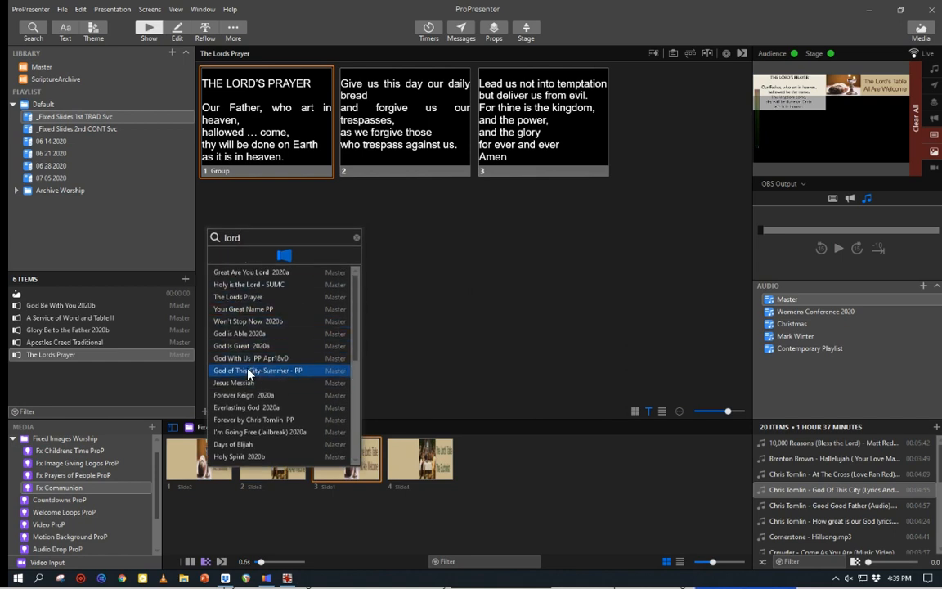
mouse_move(263, 371)
mouse_down()
mouse_move(82, 375)
mouse_move(259, 372)
mouse_up()
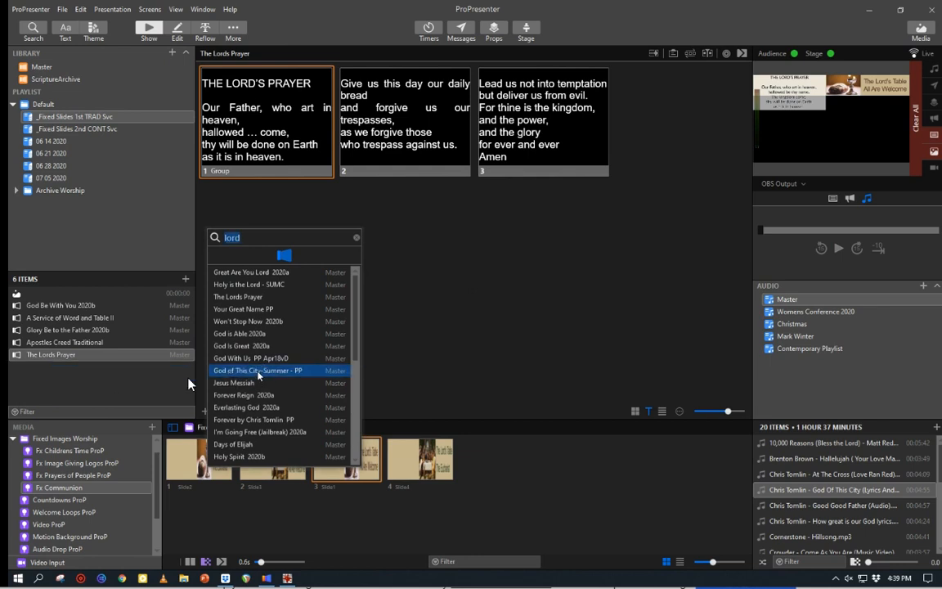
click(471, 298)
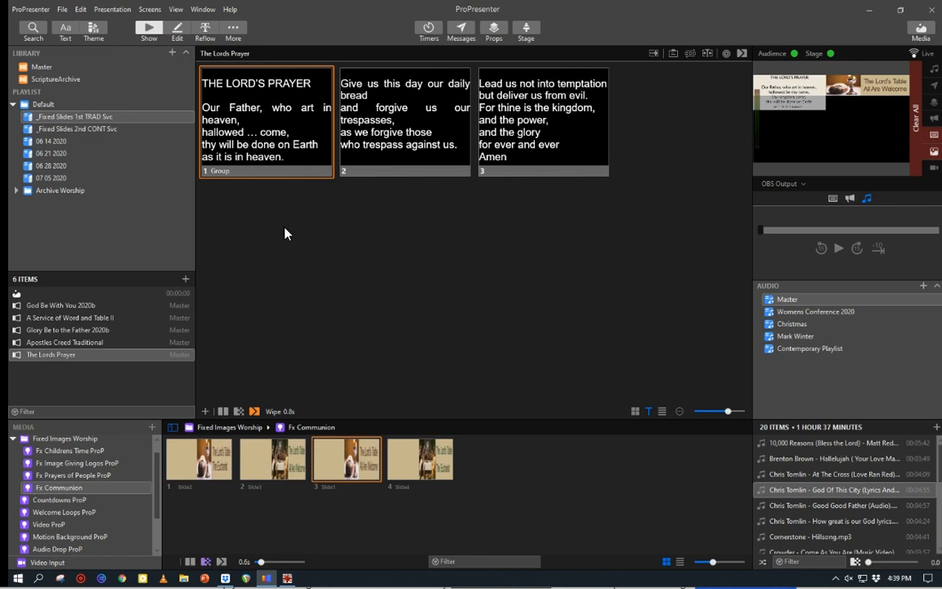
Step: Display the presentations stored in the Master library
click(42, 67)
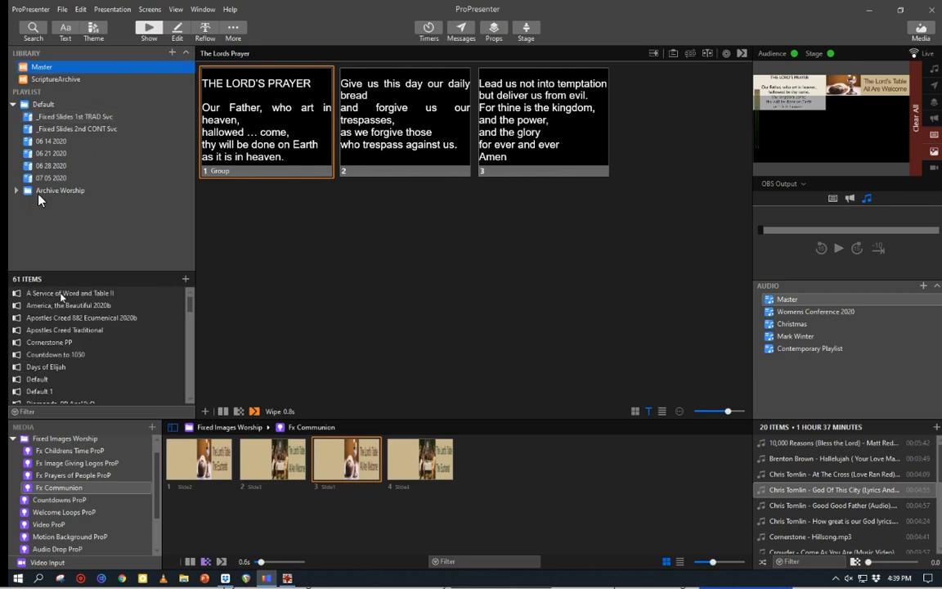
click(394, 299)
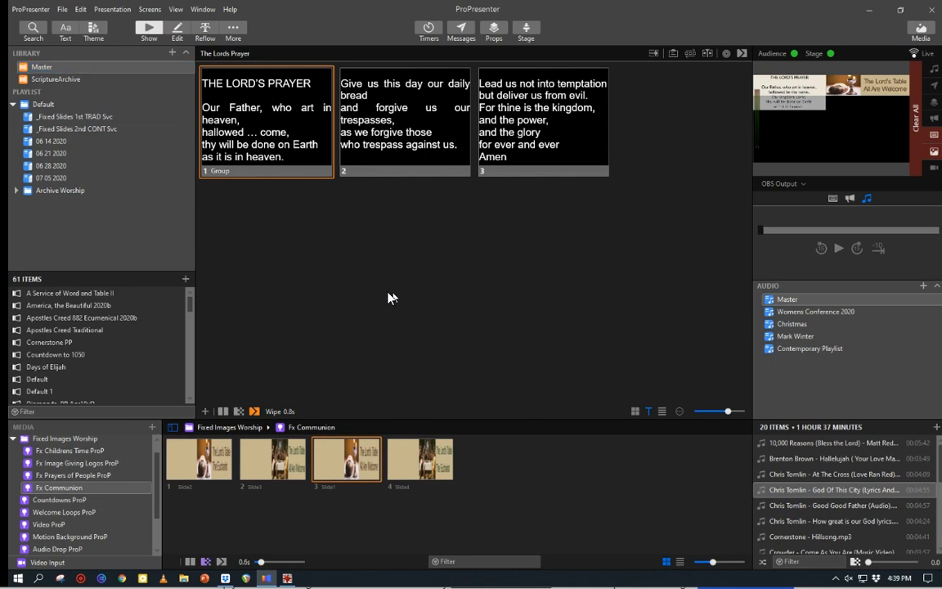